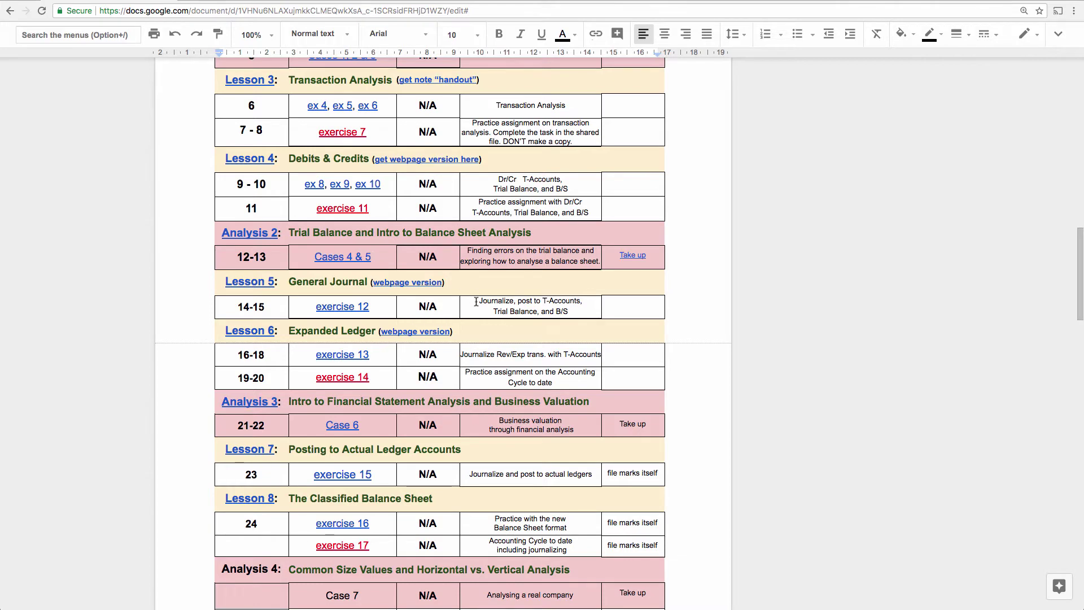
- Scroll the course page up to the Important references table with the Ratios for Financial Analysis links
scroll(475, 302, "up", 13)
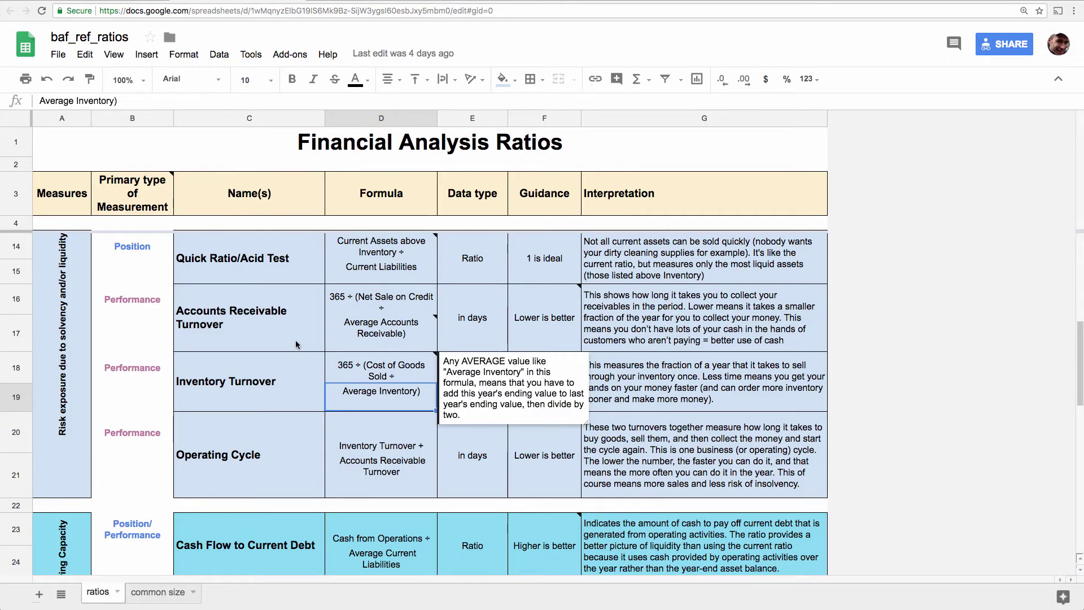
scroll(295, 345, "down", 5)
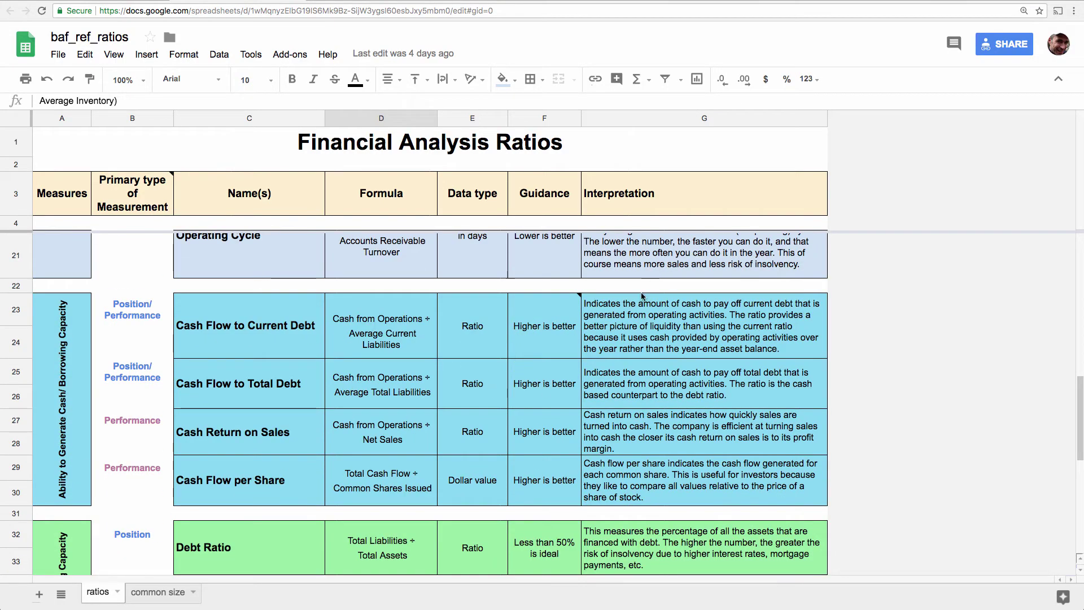
scroll(659, 374, "up", 5)
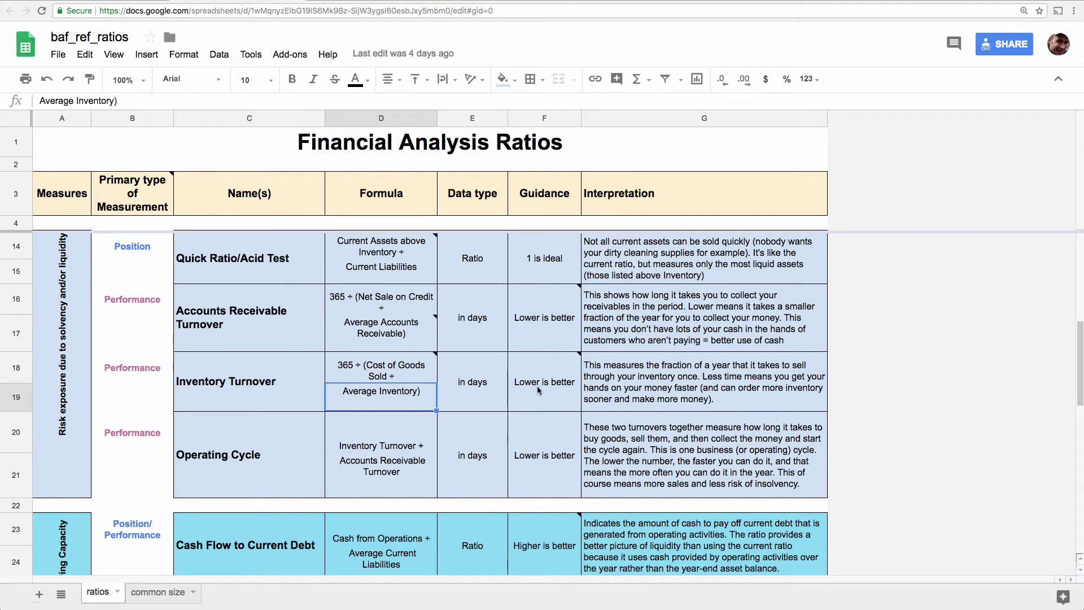
key("ctrl+Tab")
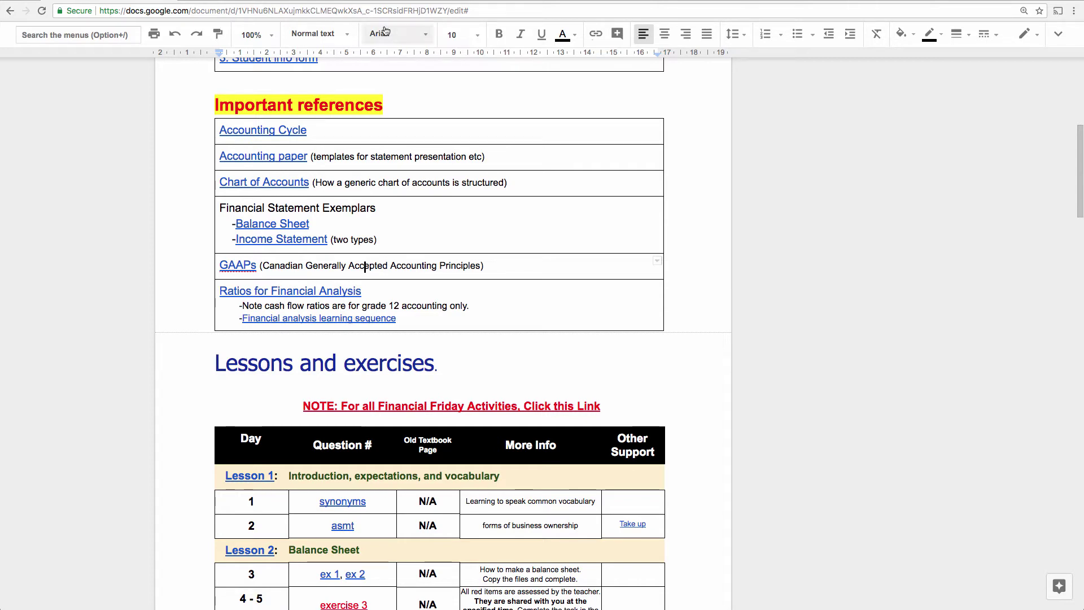
- Bring up the analysis learning sequence sheet and review the Cash Management, Risk Exposure and Borrowing Capacity categories
left_click(382, 0)
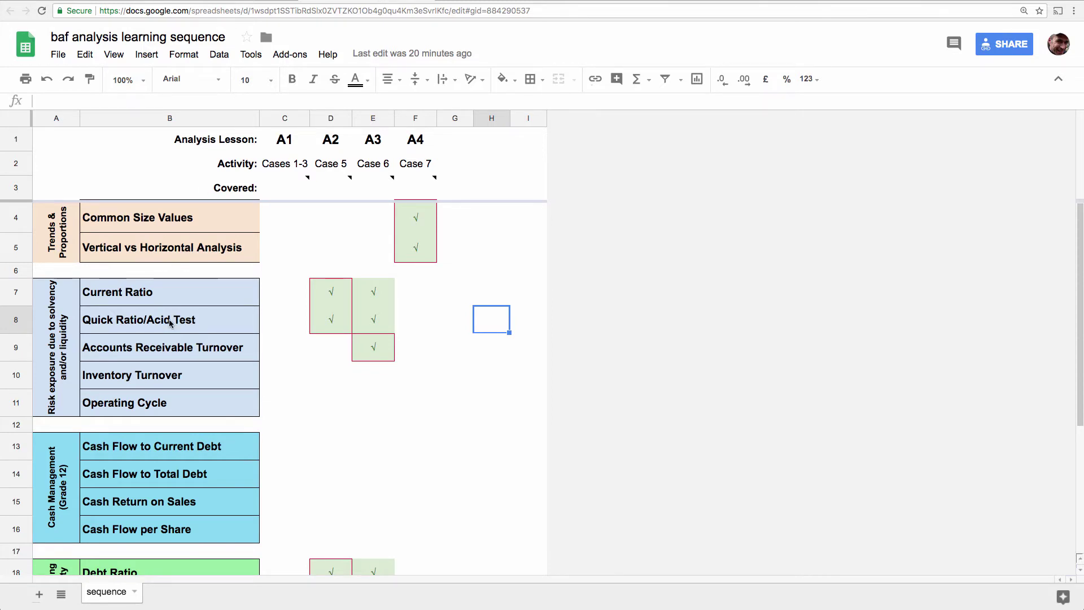
scroll(170, 323, "down", 3)
scroll(170, 323, "down", 2)
left_click(61, 293)
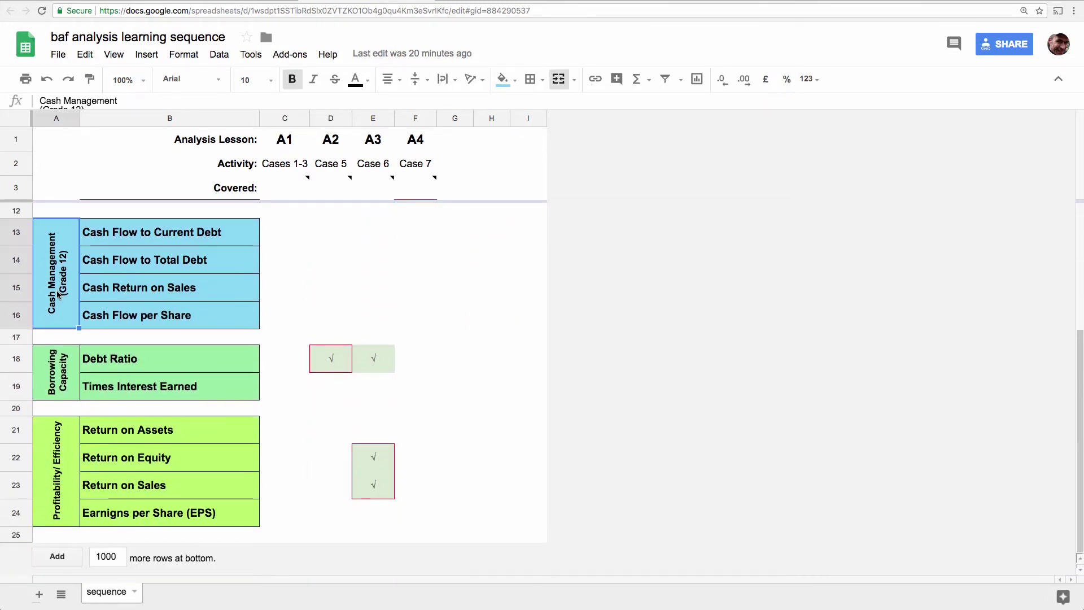
scroll(57, 294, "up", 5)
scroll(79, 361, "down", 3)
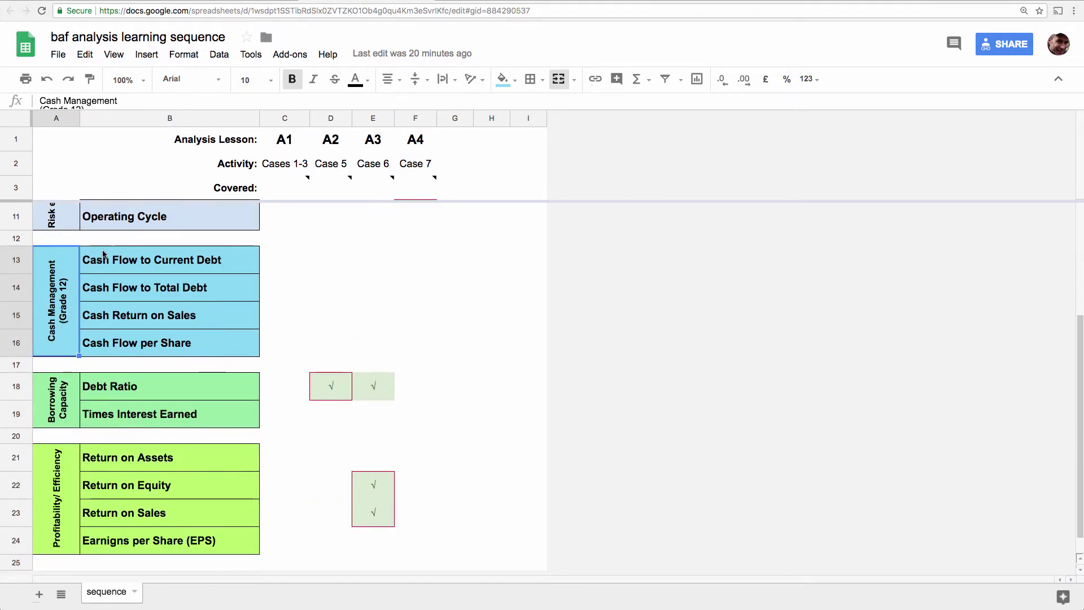
scroll(72, 311, "up", 1)
scroll(72, 309, "up", 3)
left_click(61, 322)
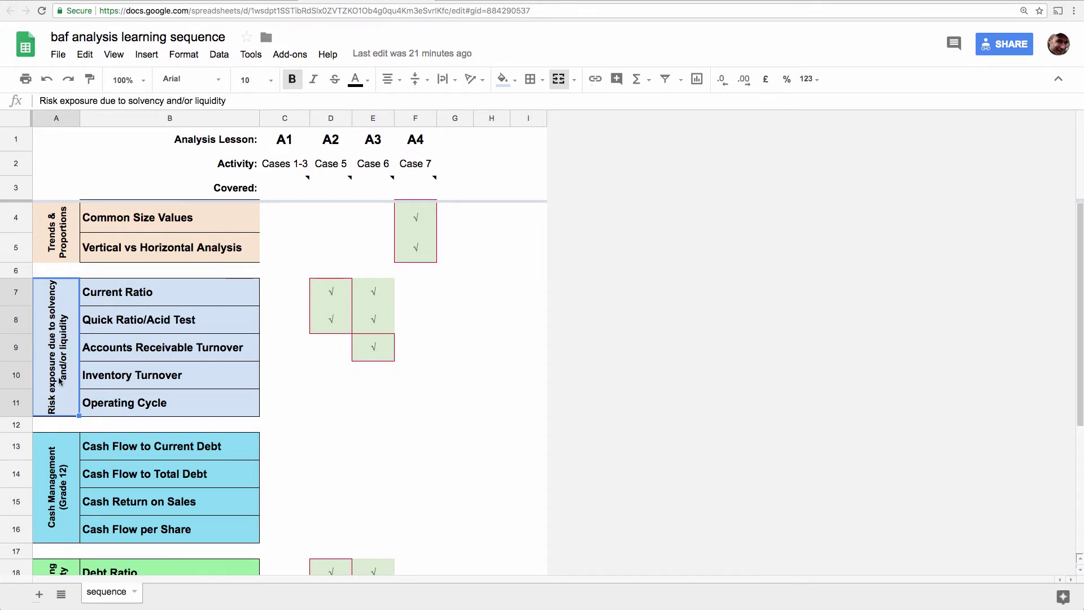
scroll(60, 395, "down", 3)
left_click(58, 422)
scroll(58, 423, "up", 3)
- Point out the A1 and A3 lesson headings and the Case 6 activity
left_click(290, 143)
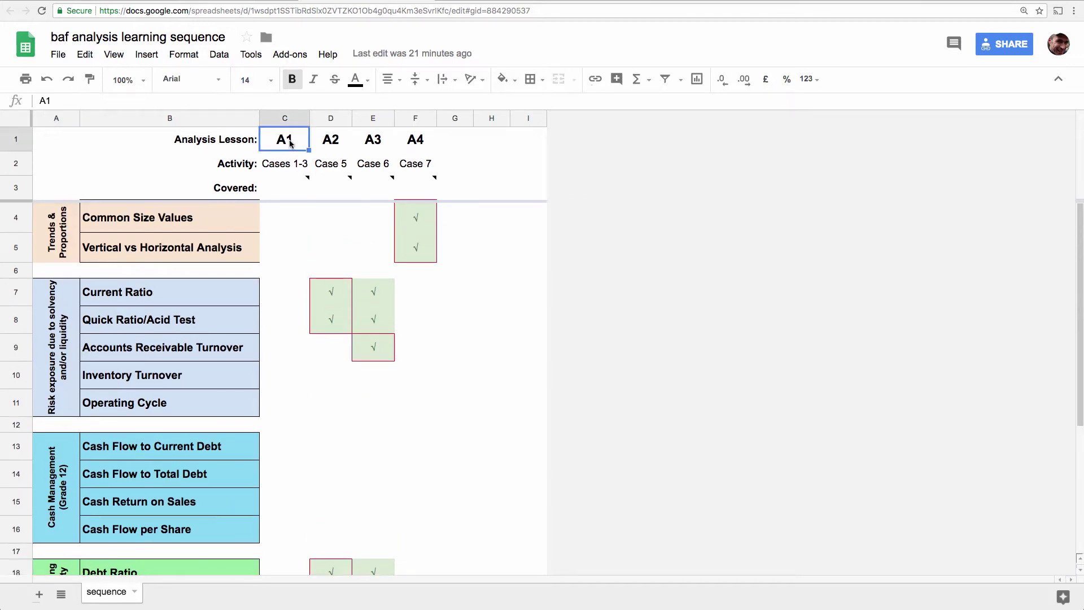
left_click(373, 142)
mouse_move(405, 199)
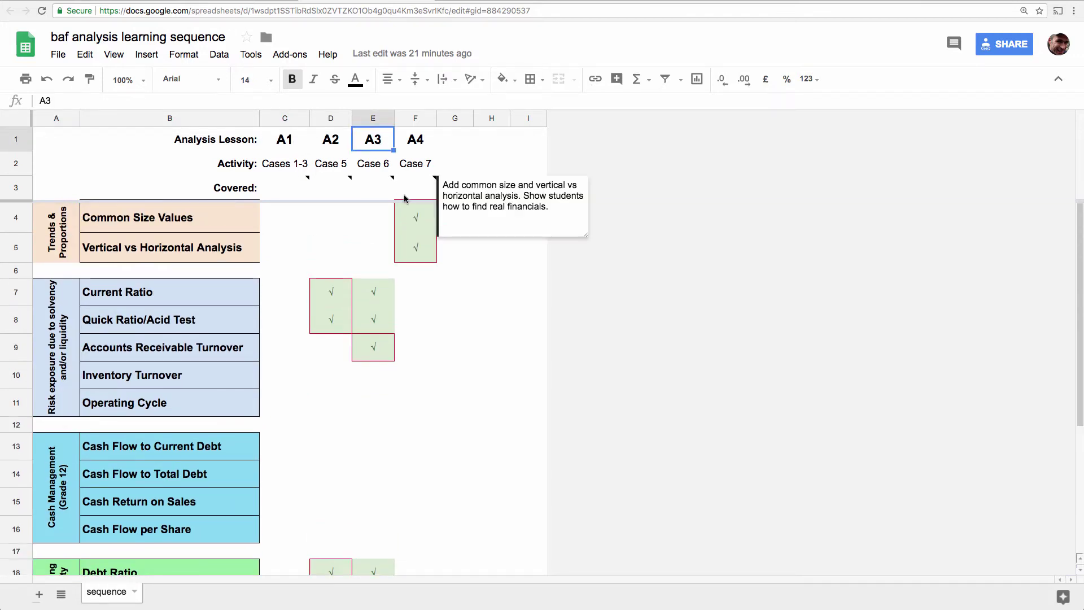
left_click(378, 171)
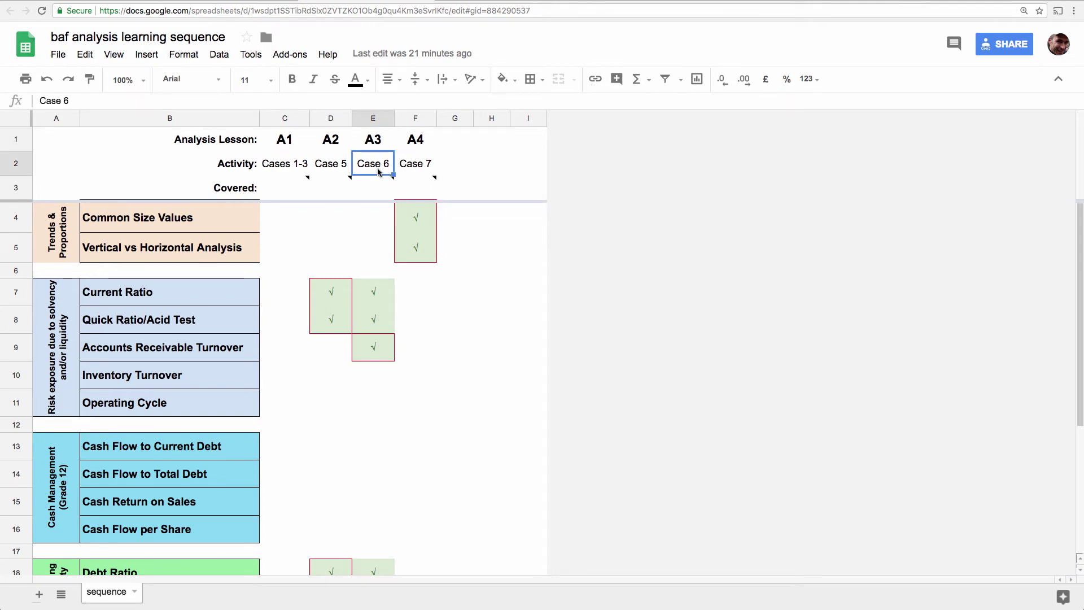
- Check A3's ticks for Current Ratio, Quick Ratio and Accounts Receivable Turnover, plus the empty Operating Cycle cell
left_click(370, 286)
left_click(370, 317)
left_click(373, 355)
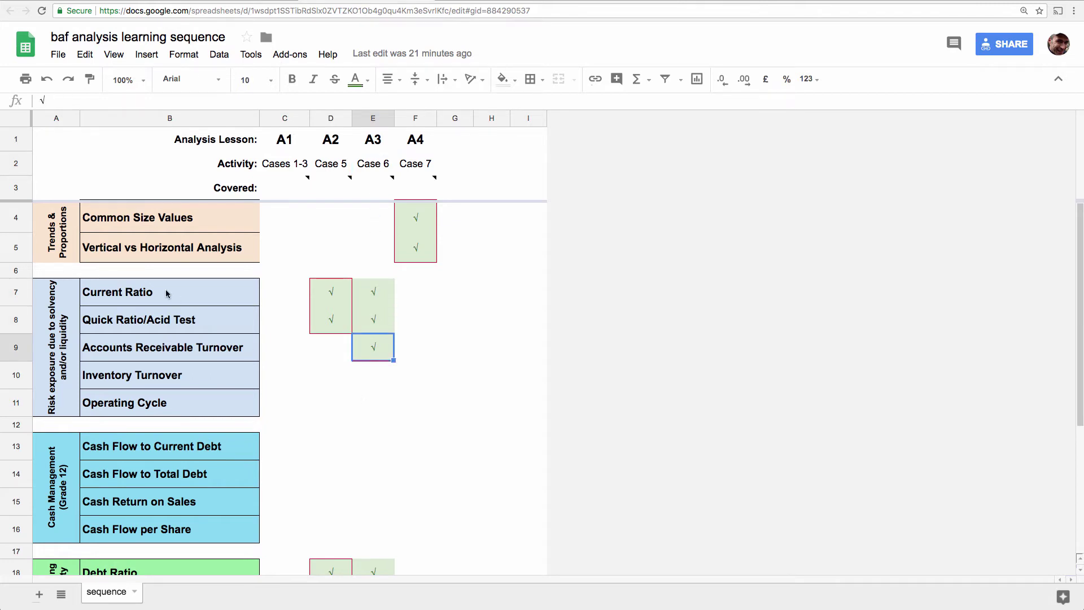
left_click(341, 317)
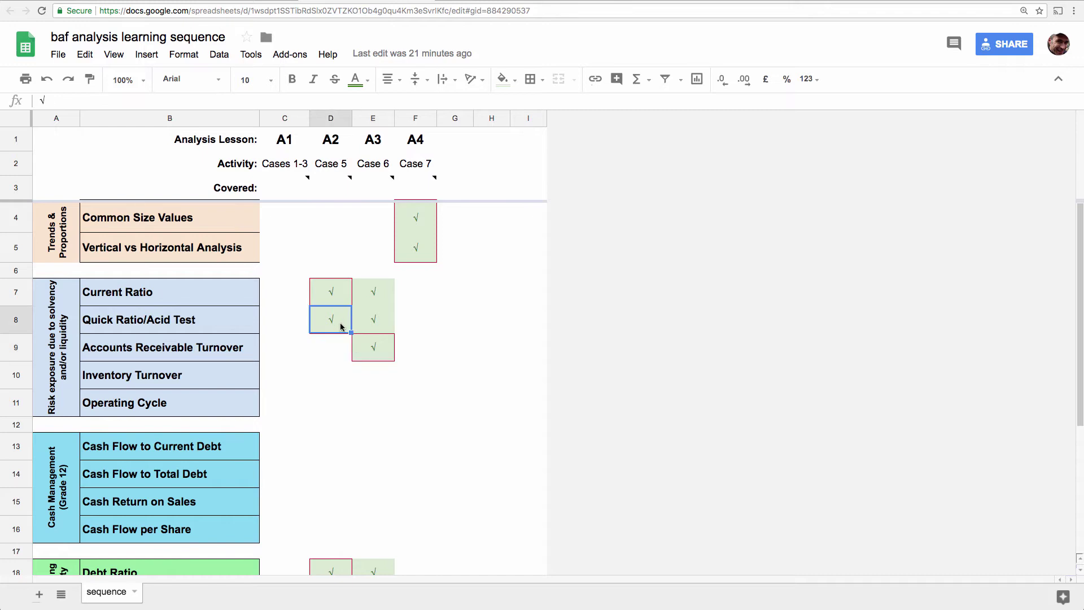
left_click(389, 360)
left_click(376, 415)
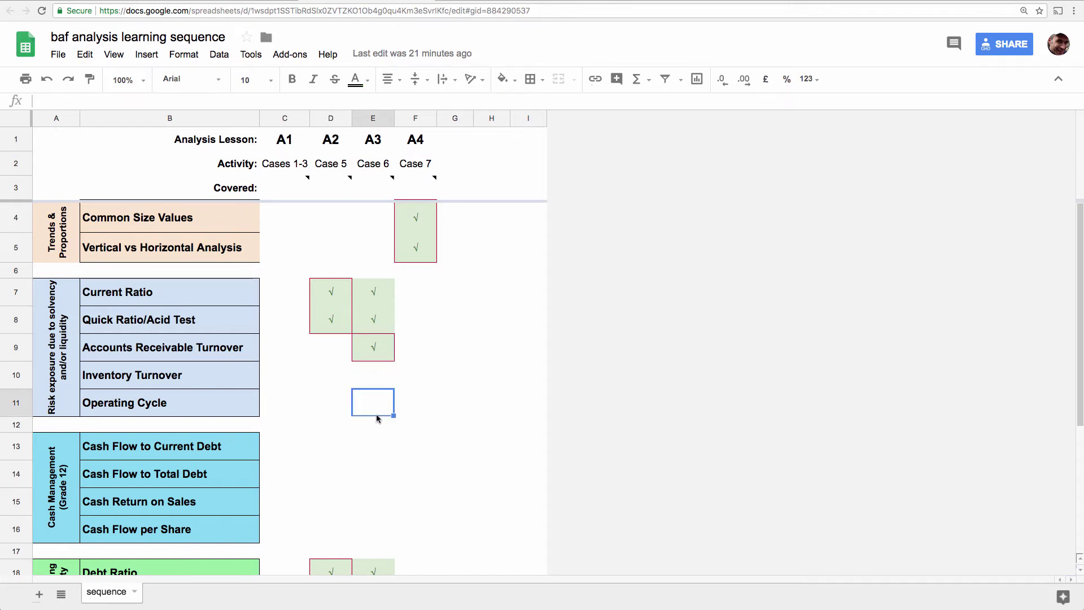
- Revisit the A3 ticks for Accounts Receivable Turnover, Return on Equity, Current Ratio and Quick Ratio
scroll(377, 416, "down", 3)
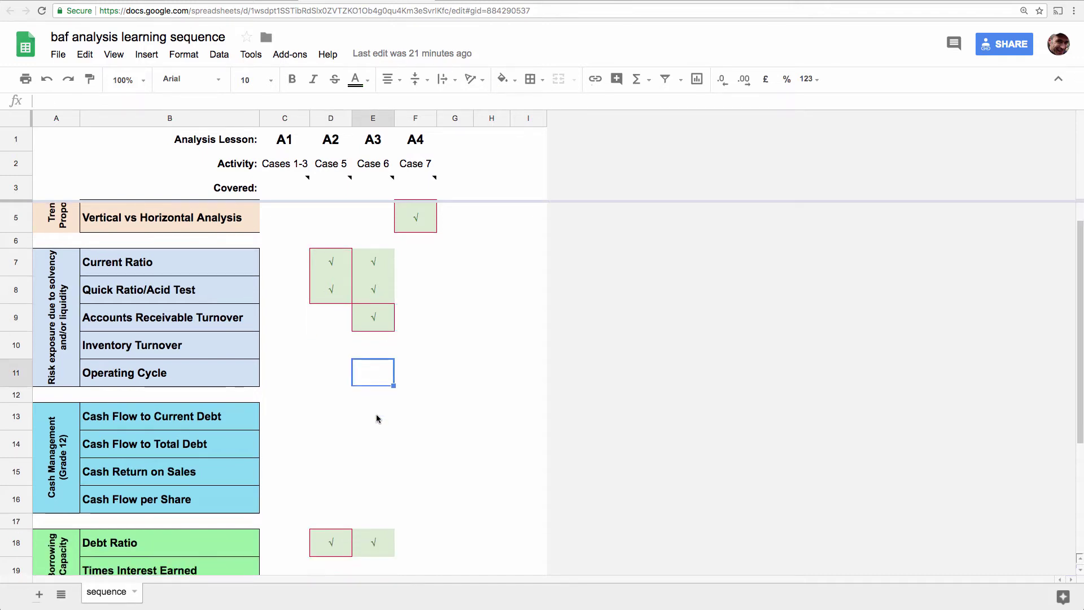
scroll(376, 419, "up", 2)
left_click(377, 326)
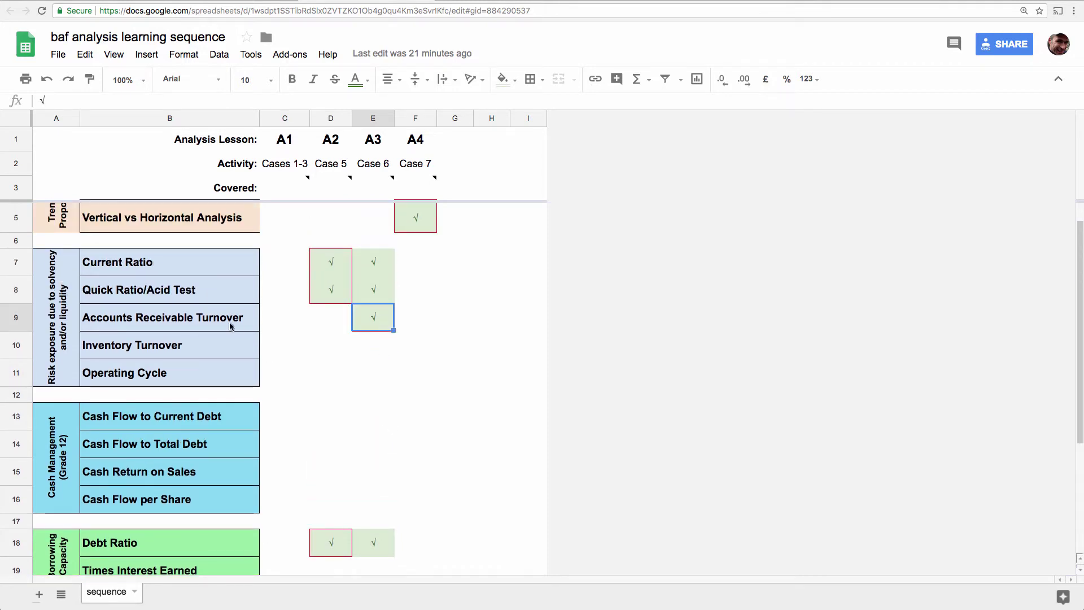
scroll(413, 378, "down", 5)
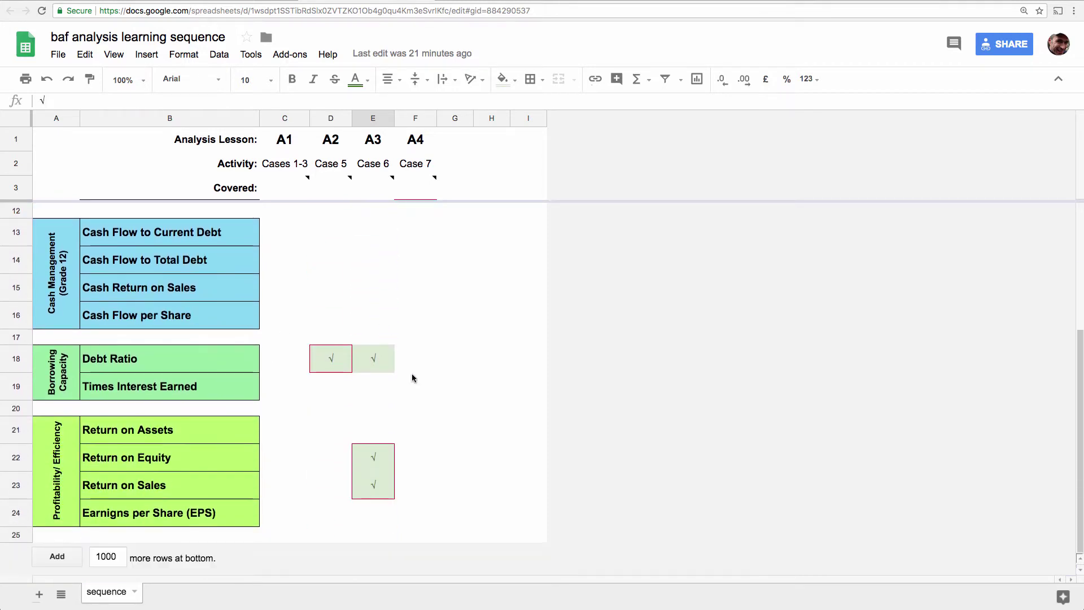
left_click(381, 449)
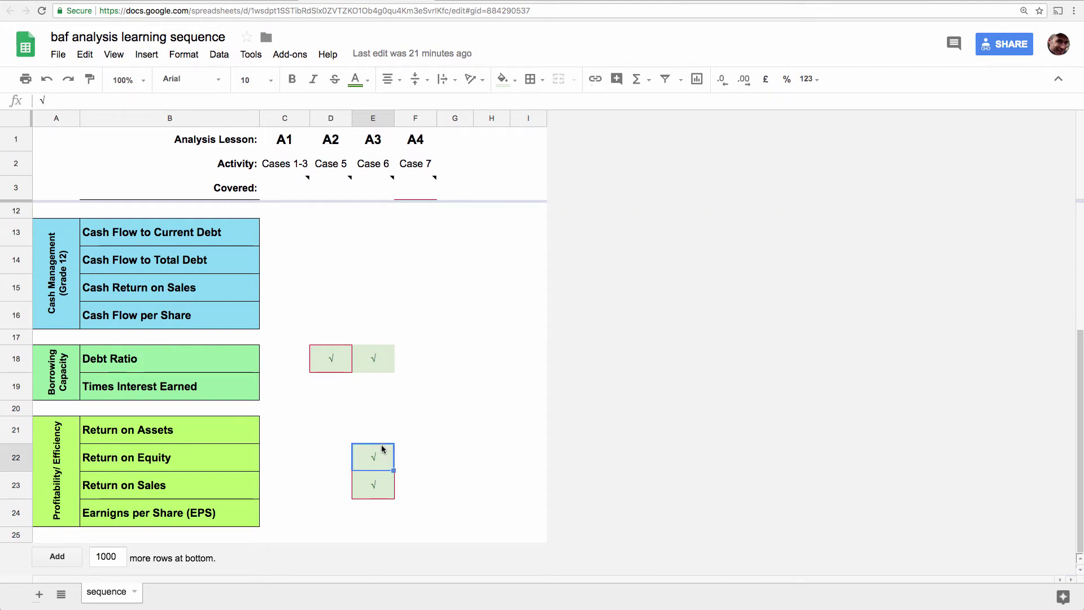
scroll(423, 391, "up", 5)
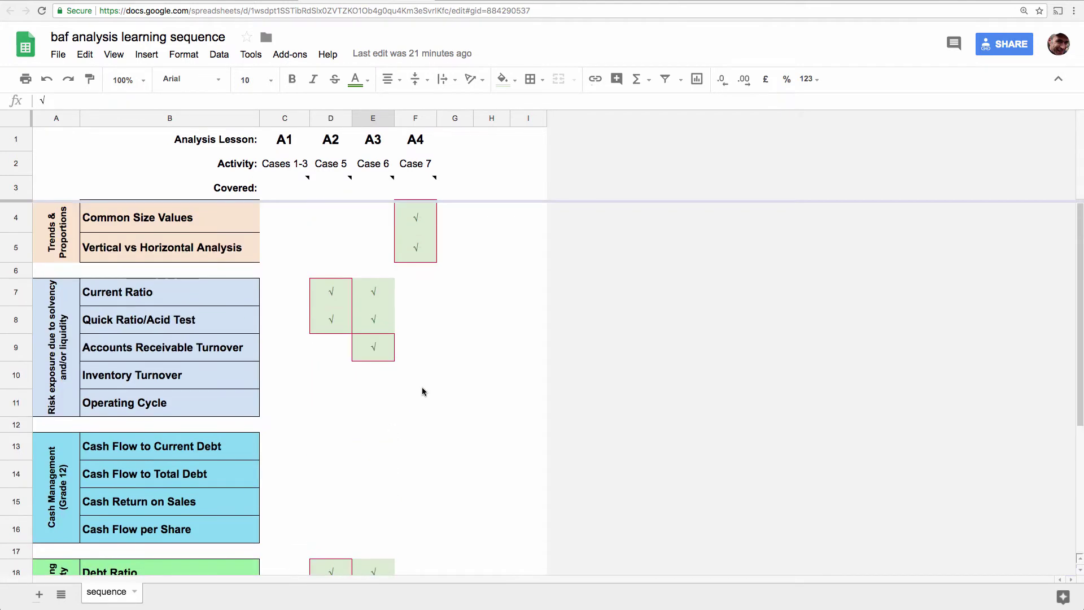
left_click(387, 296)
left_click(377, 322)
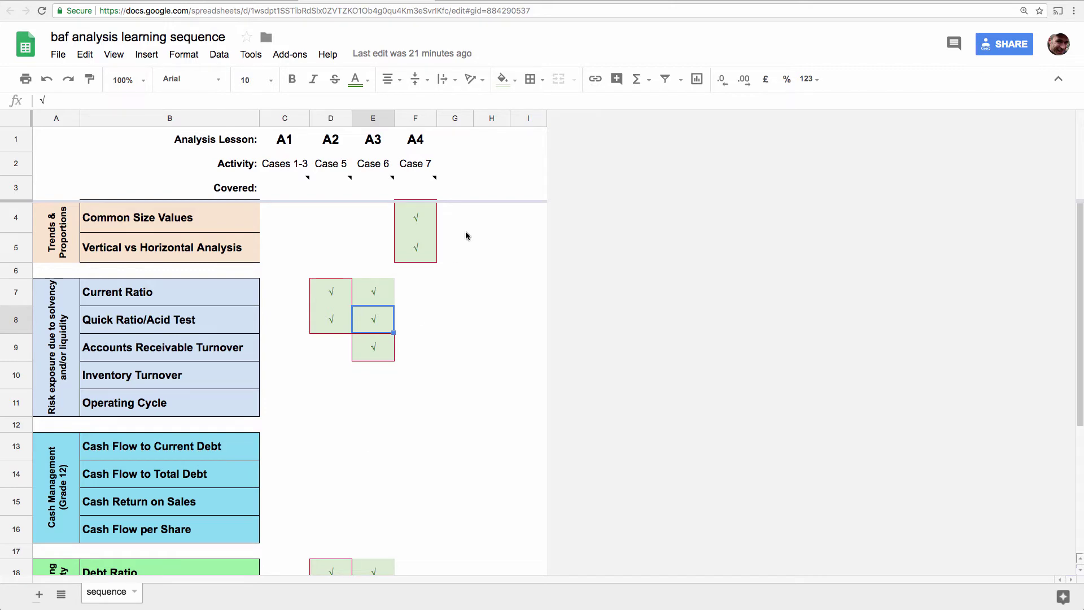
- Switch to the baf A03 case document and highlight the term Pro-Forma in item b
left_click(514, 1)
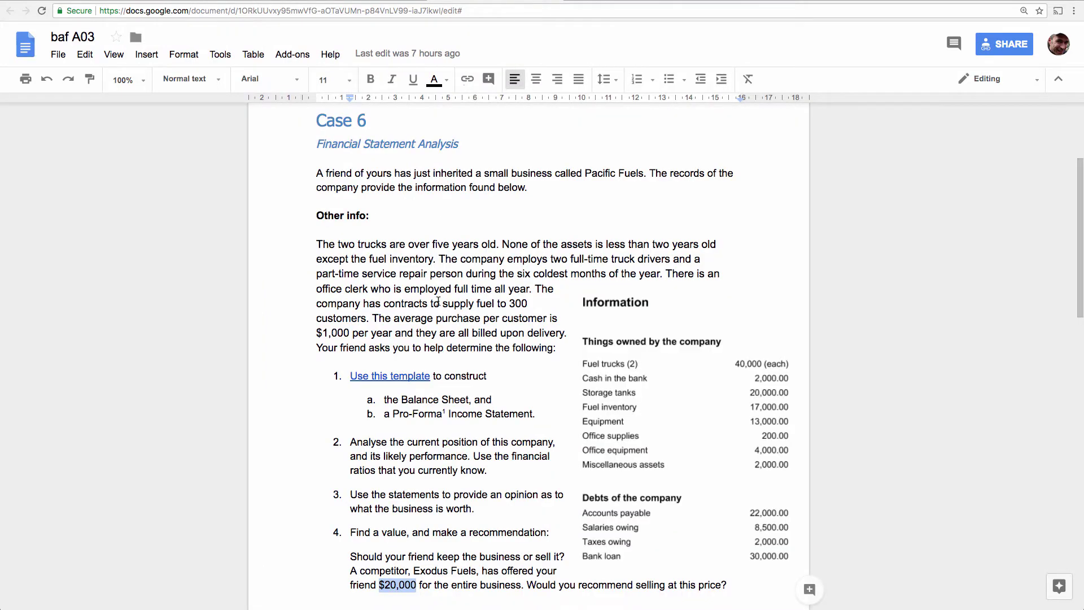
scroll(438, 301, "down", 1)
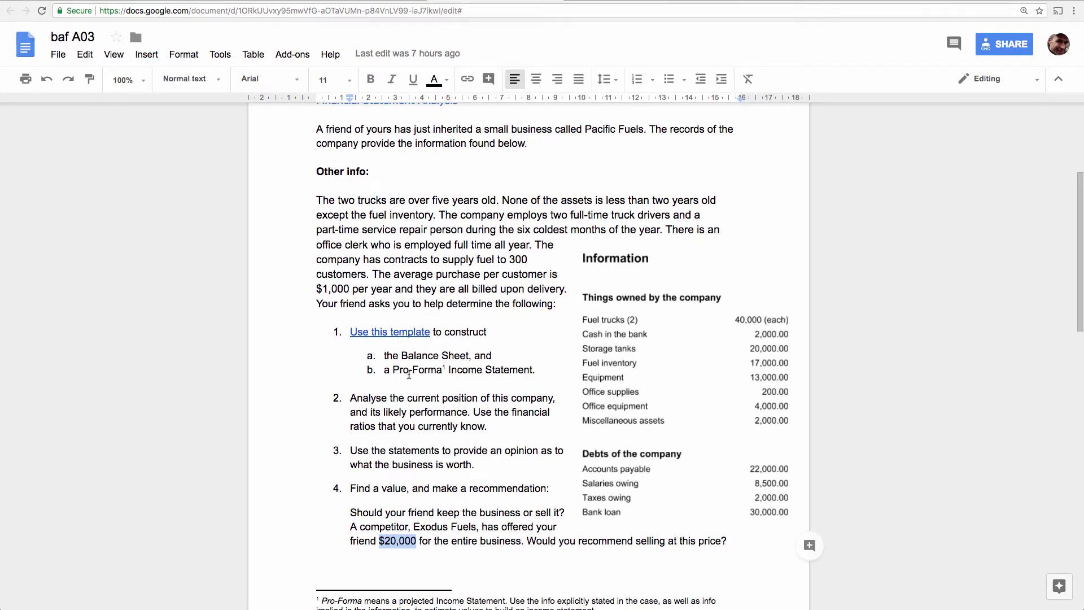
left_click(409, 370)
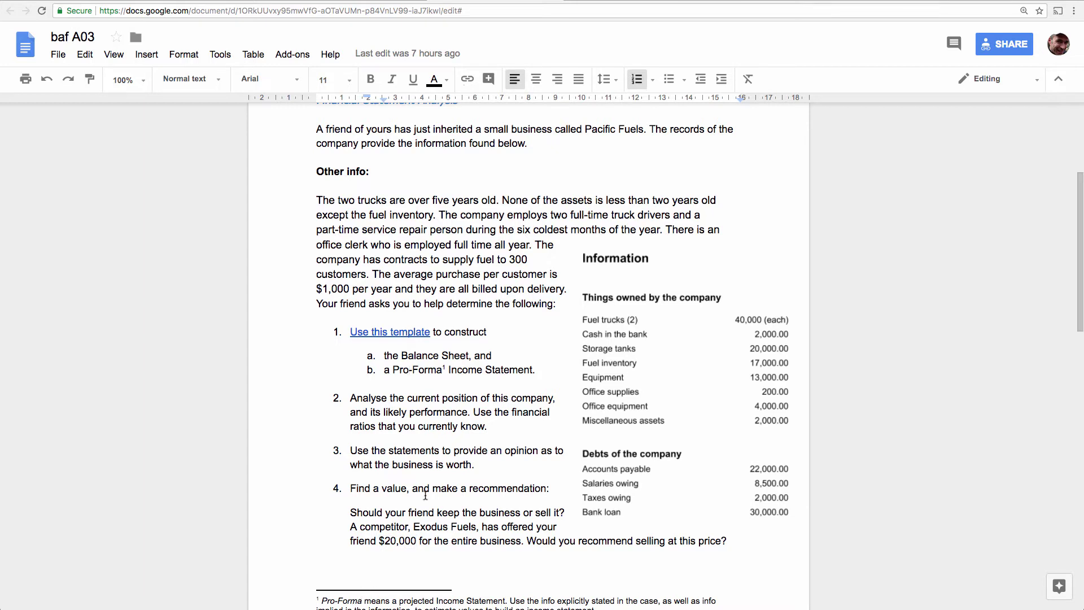
left_click_drag(393, 370, 455, 372)
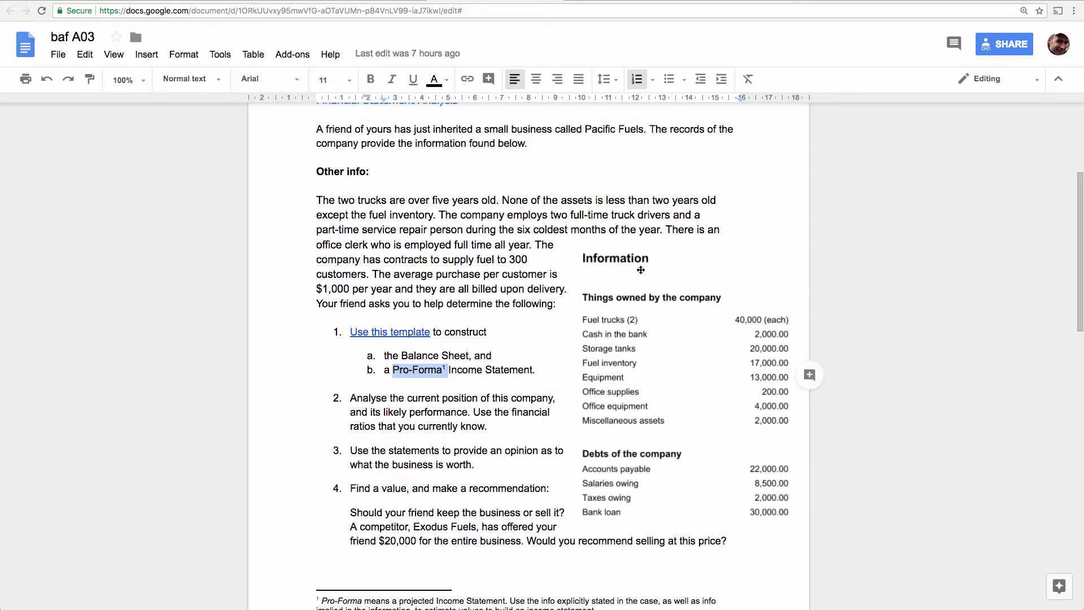
left_click(479, 264)
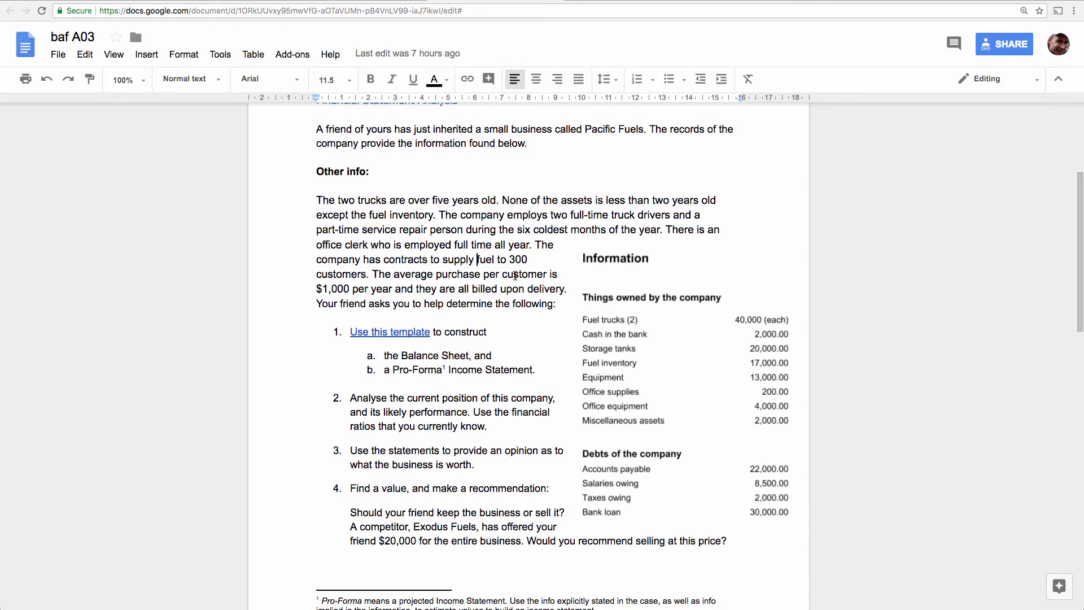
- Highlight the 300 customers and $1,000 figures, then the $20,000 offer amount
left_click_drag(510, 259, 354, 291)
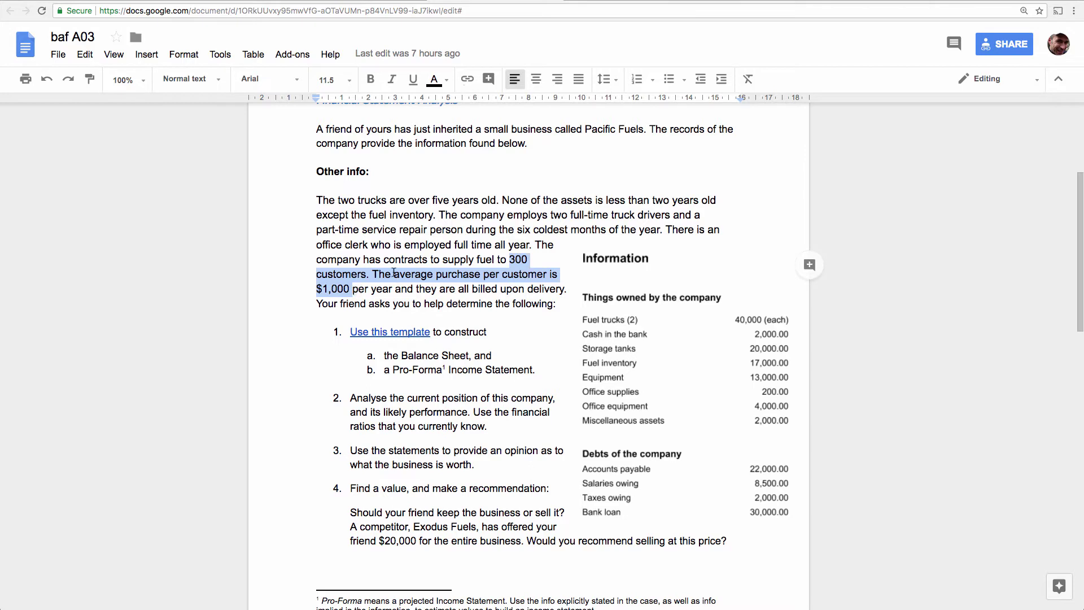
left_click(394, 273)
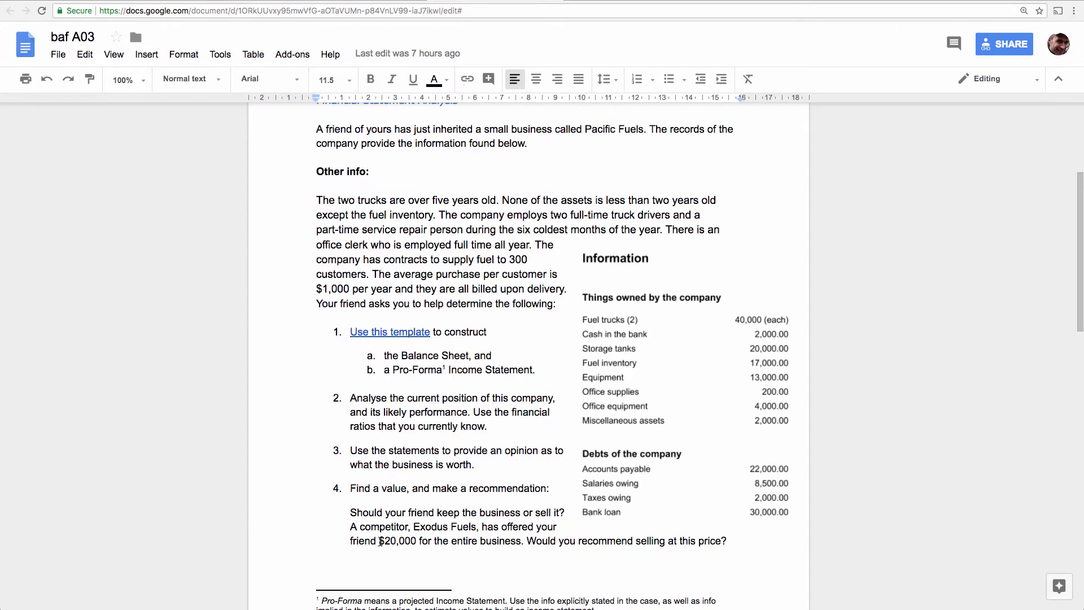
left_click_drag(379, 541, 414, 543)
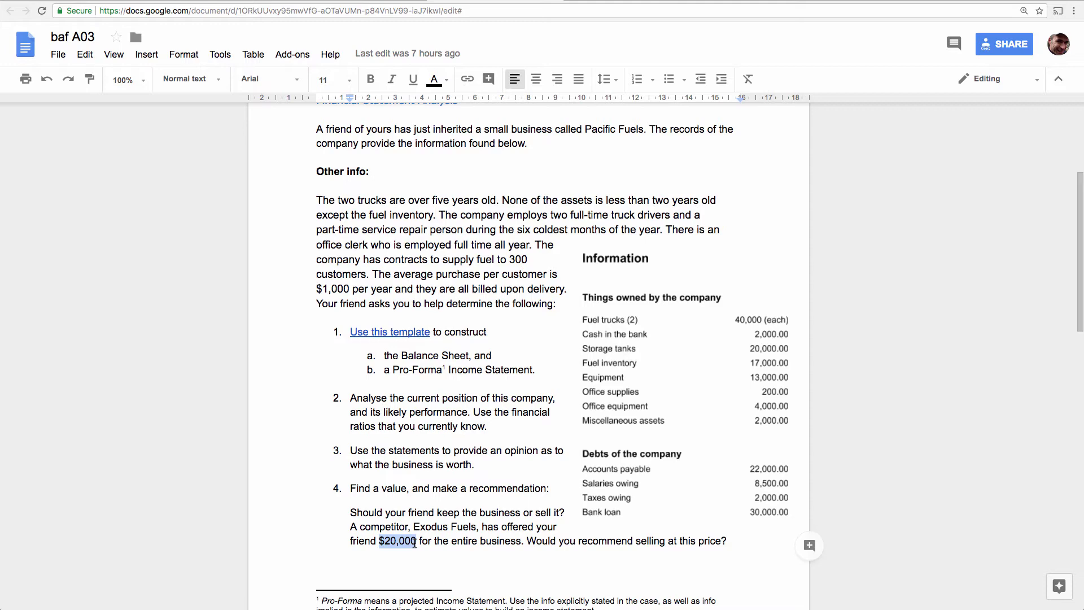
- Switch to the scrap spreadsheet's Sheet48 and select G2 beside Accounts Receivable Turnover
key("ctrl+Tab")
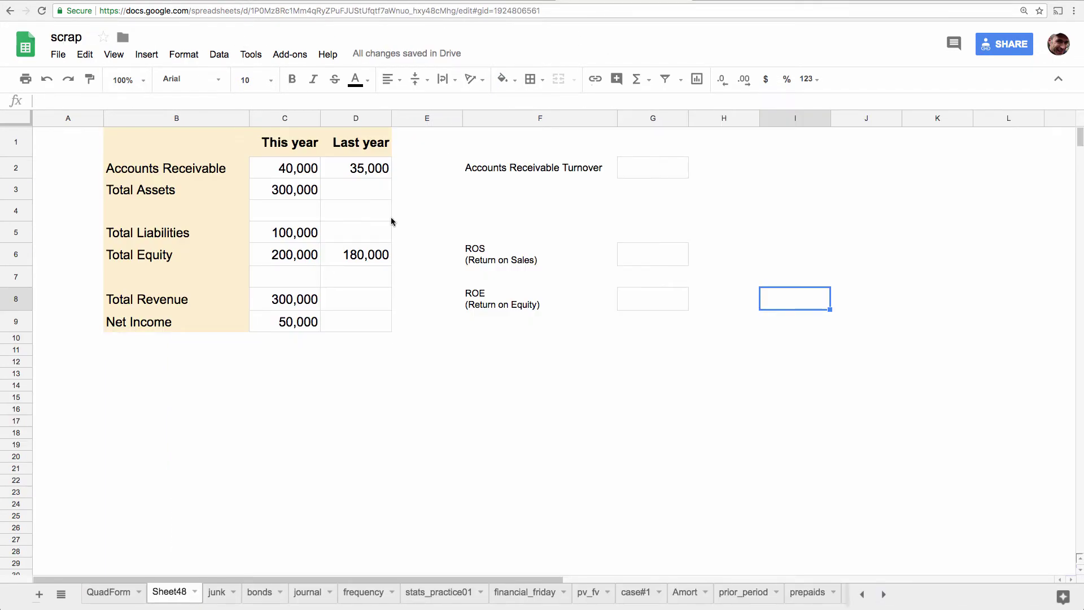
left_click(656, 172)
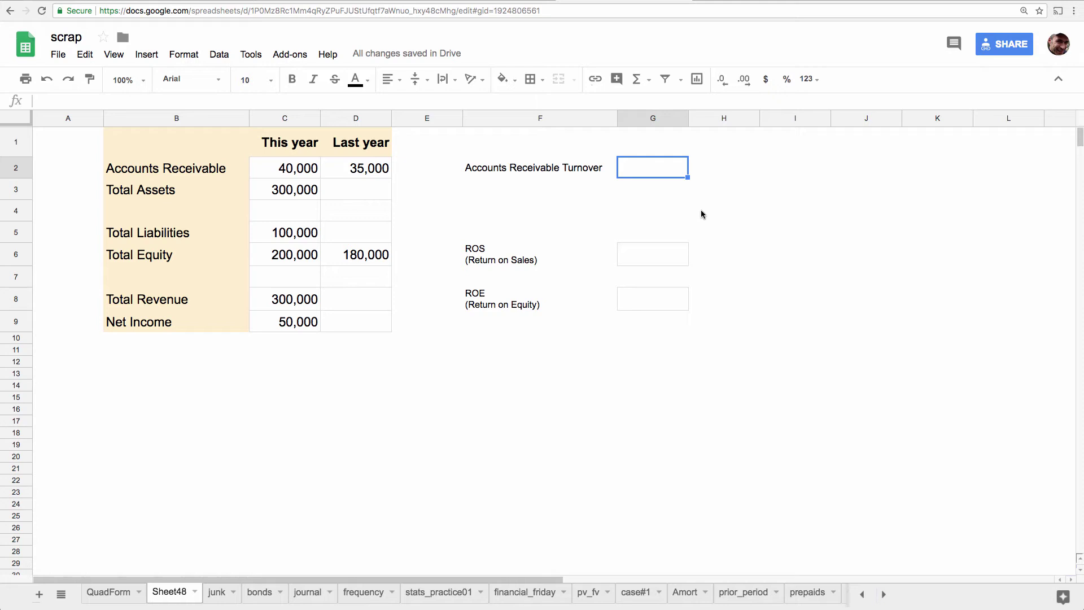
- Enter =C8/(average(C2:D2)) in G2 after checking the receivables turnover ratio in the reference sheet
type("=")
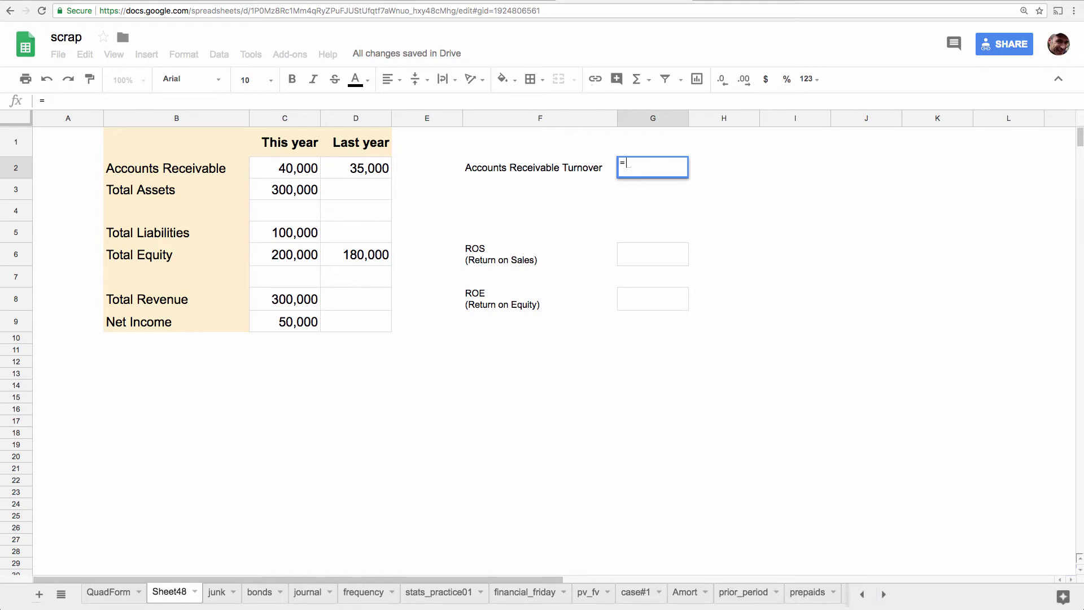
key("ctrl+Tab")
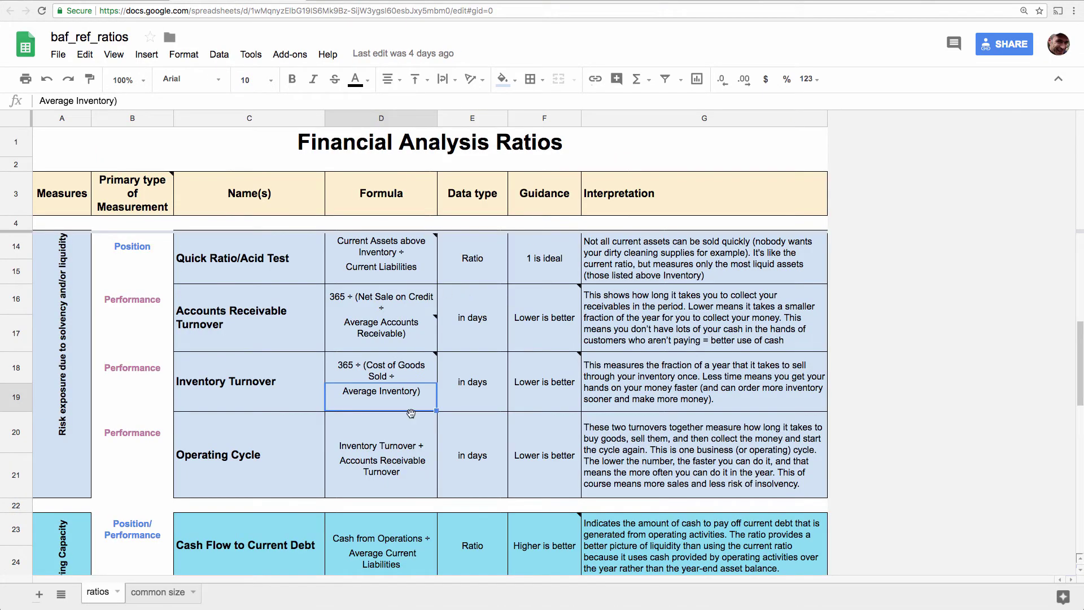
left_click(681, 338)
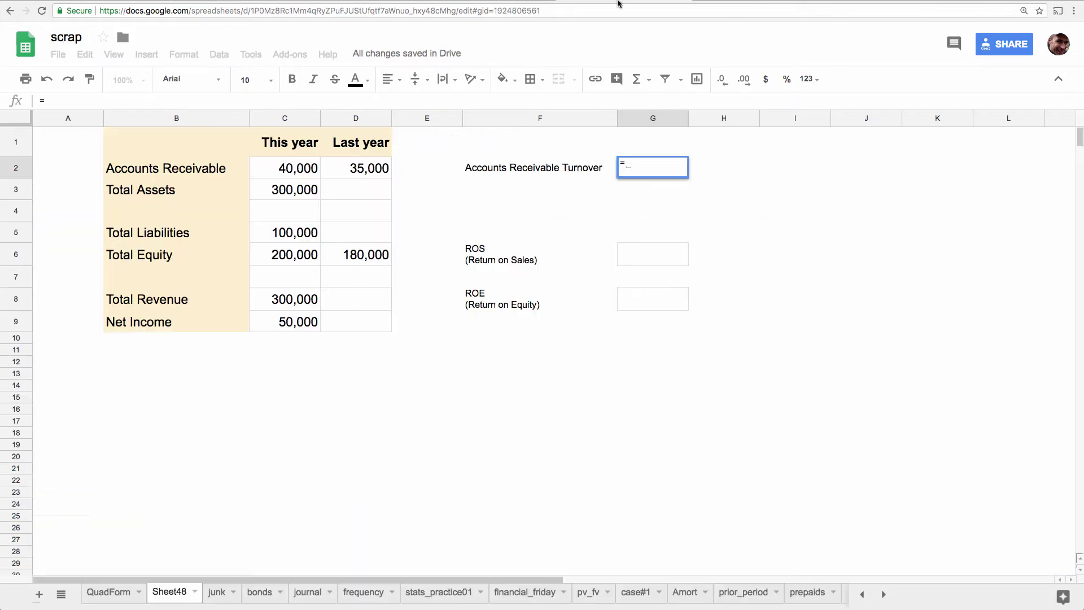
left_click(617, 2)
left_click(292, 299)
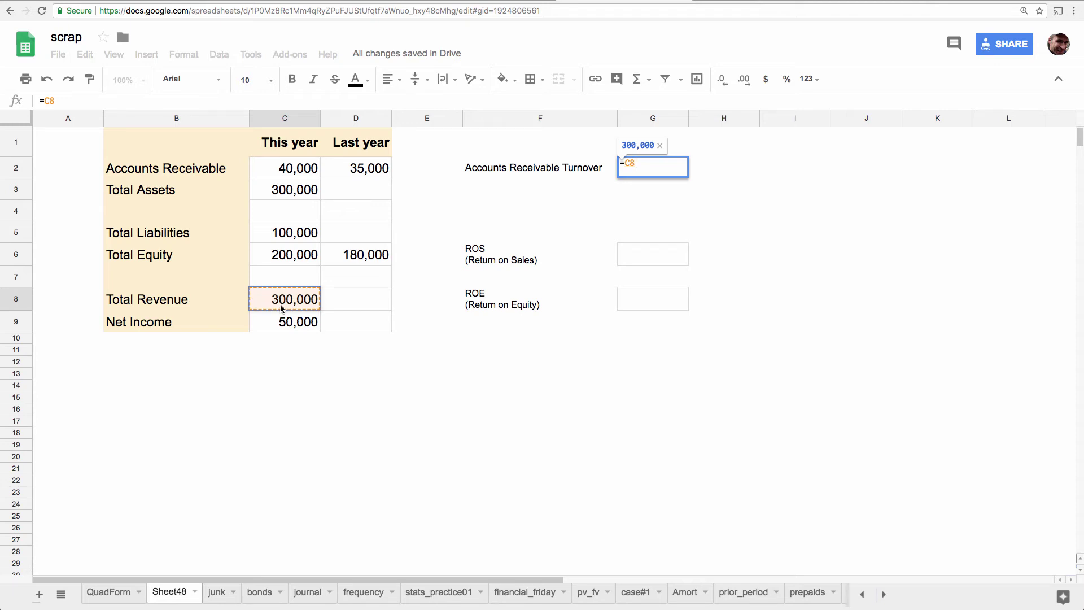
type("/")
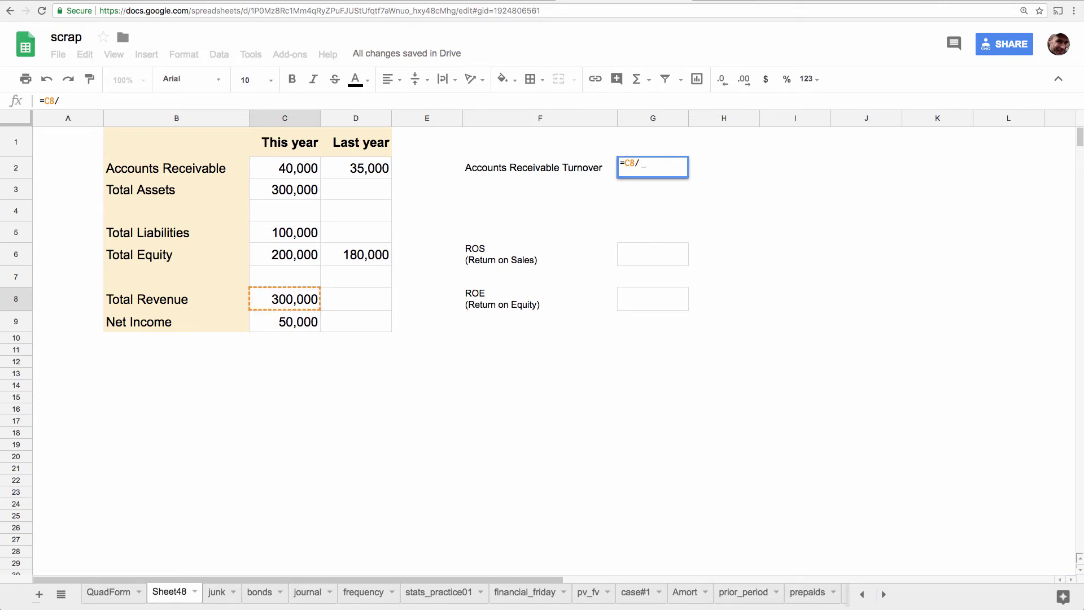
type("(av")
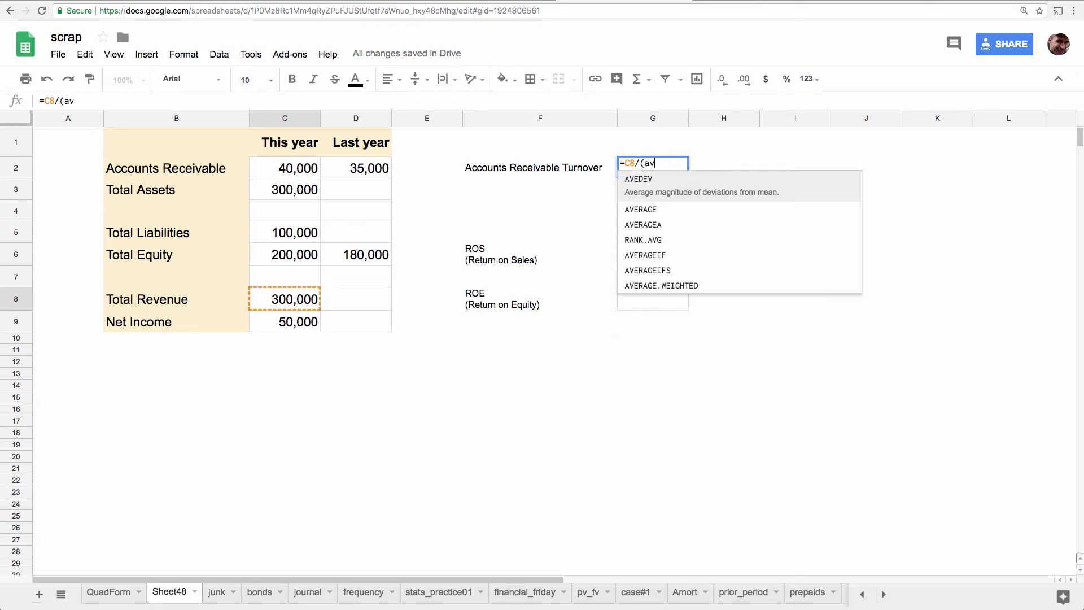
type("erage(")
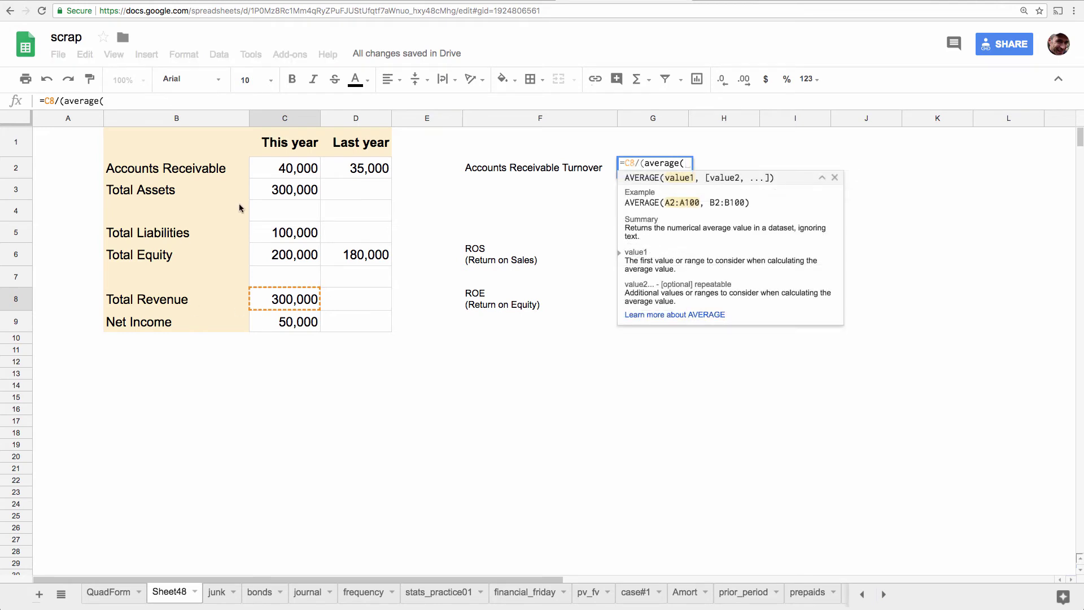
left_click(286, 172)
left_click(358, 169, "shift")
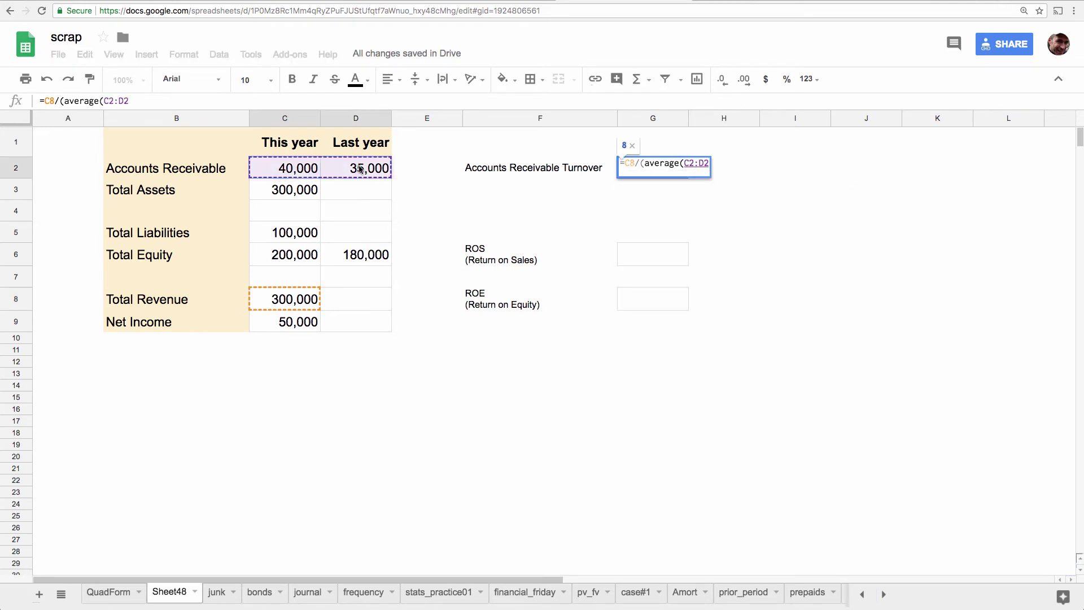
type("))")
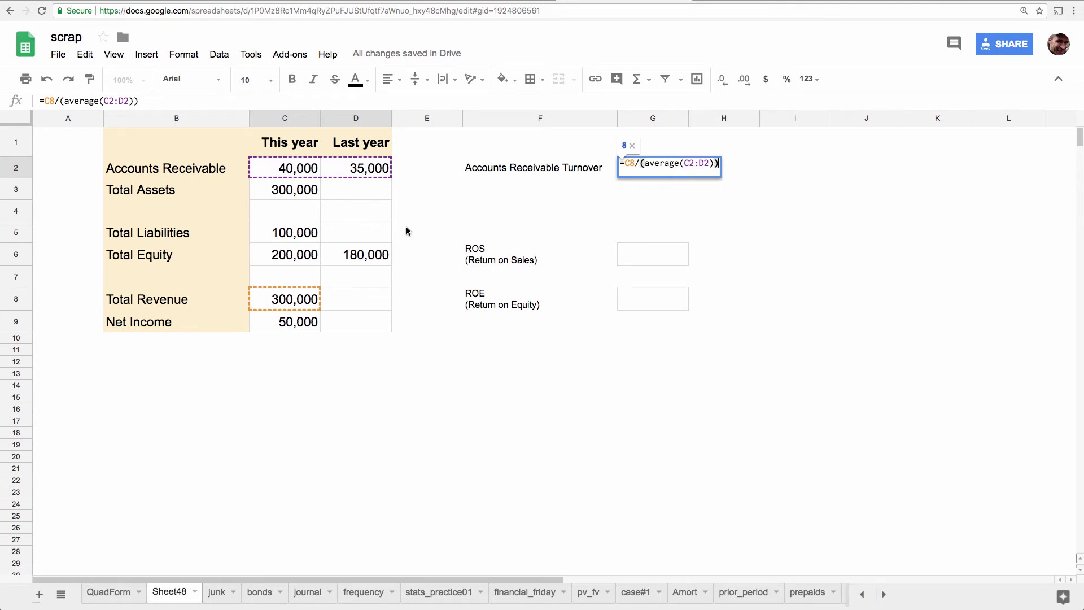
key("Return")
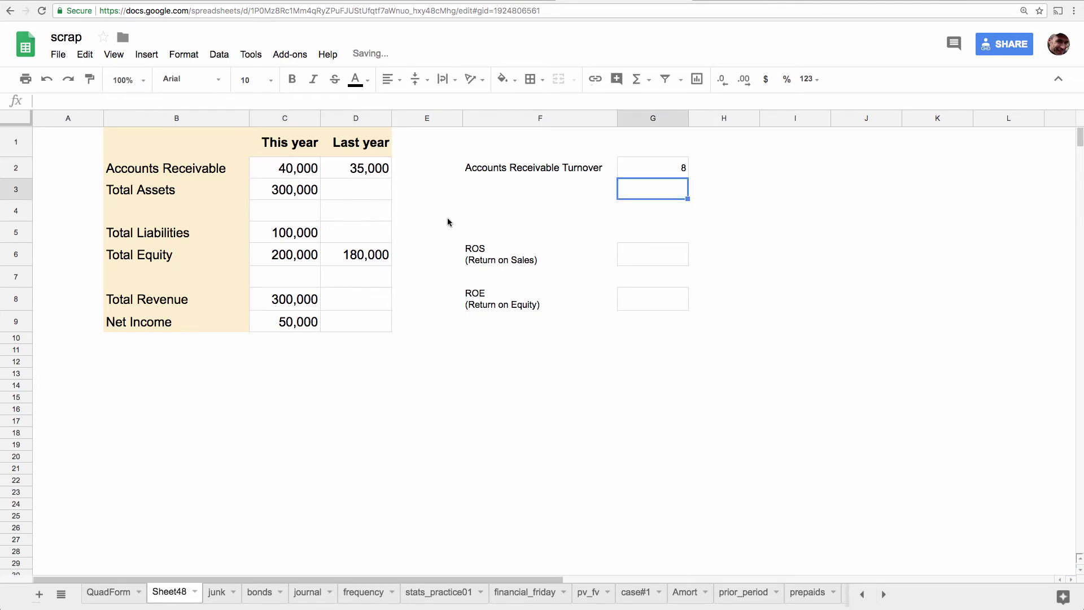
- Inspect G2's formula against Total Revenue in C8 and both years' receivables in C2 and D2
left_click(665, 163)
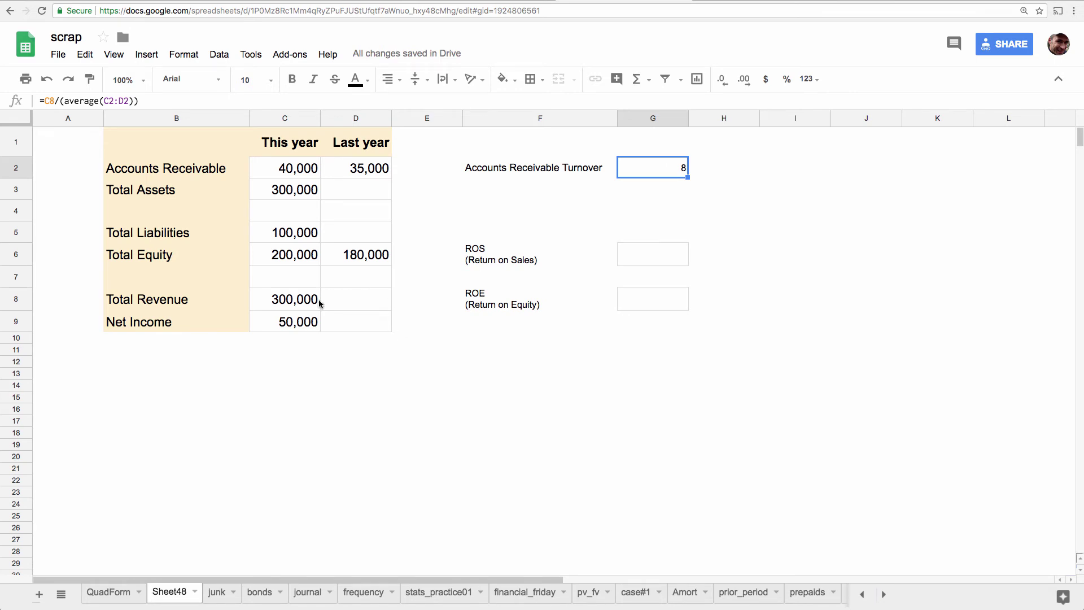
left_click(300, 304)
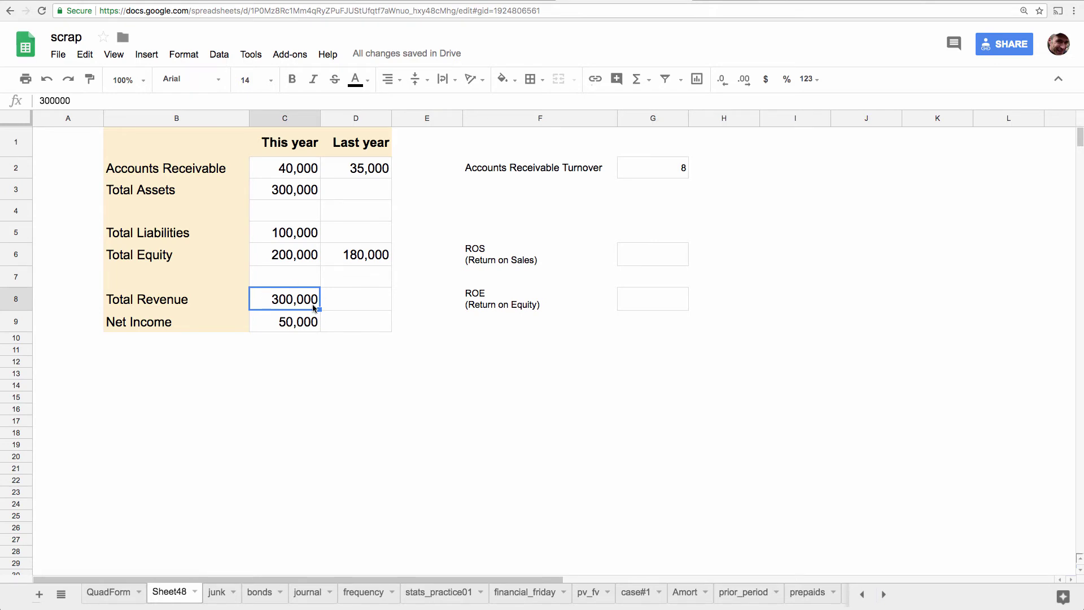
left_click(314, 176)
left_click(359, 175)
left_click(291, 167)
left_click(354, 173)
left_click(296, 173)
left_click(340, 175)
left_click(277, 170)
left_click(340, 171)
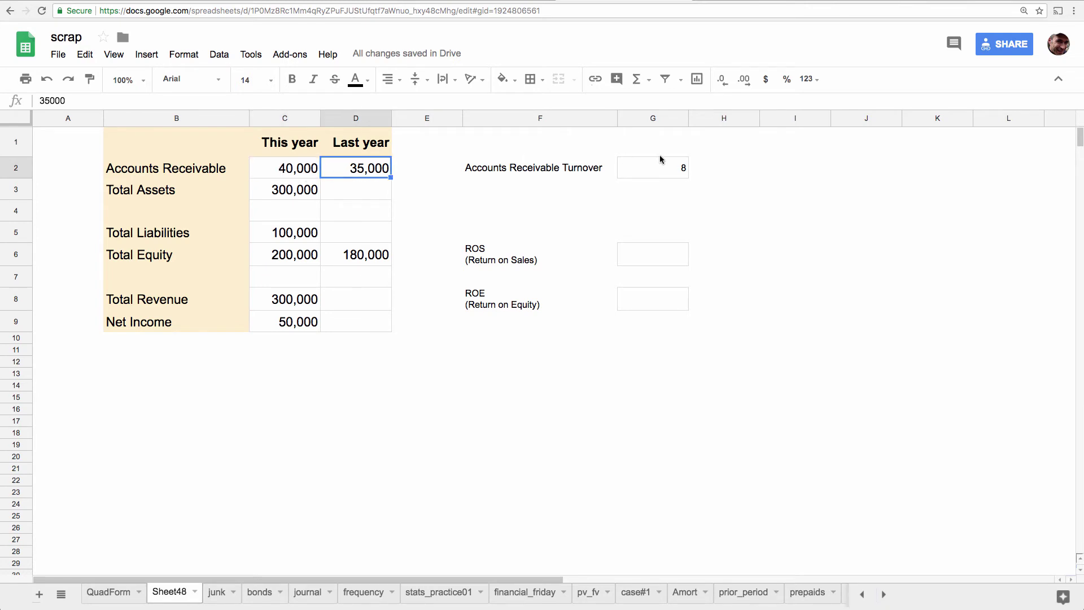
left_click(682, 172)
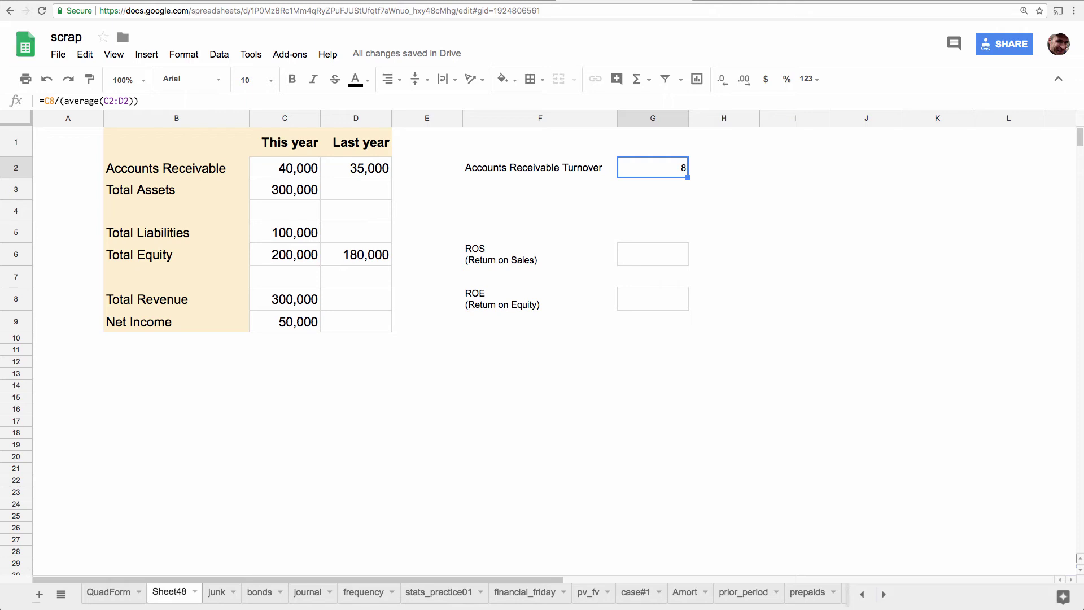
- Wrap G2's formula as =365/(C8/(average(C2:D2))) so turnover shows 45.625 days
double_click(637, 175)
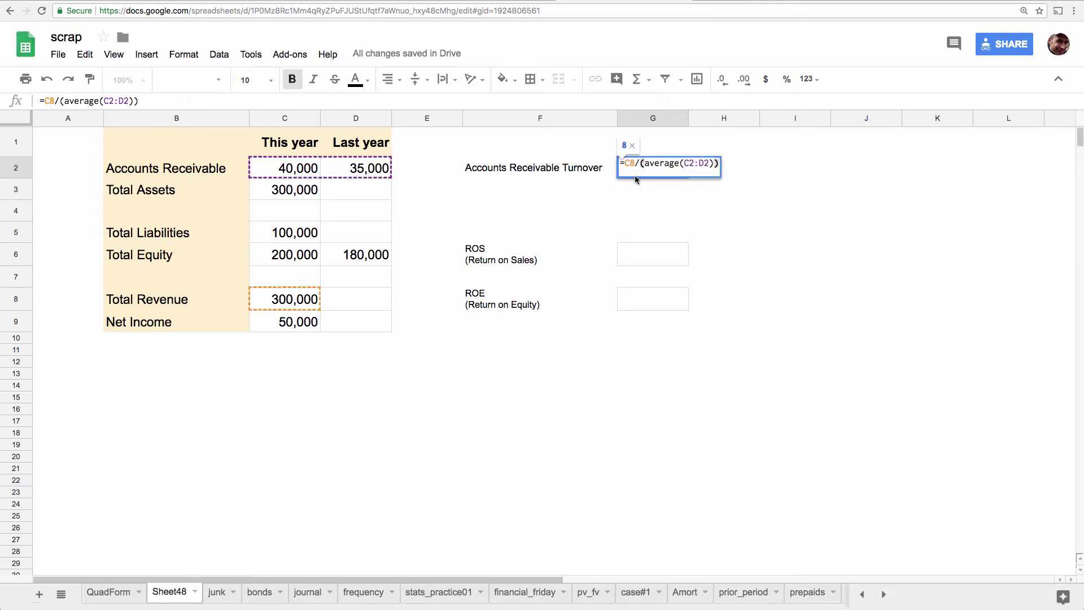
type("3")
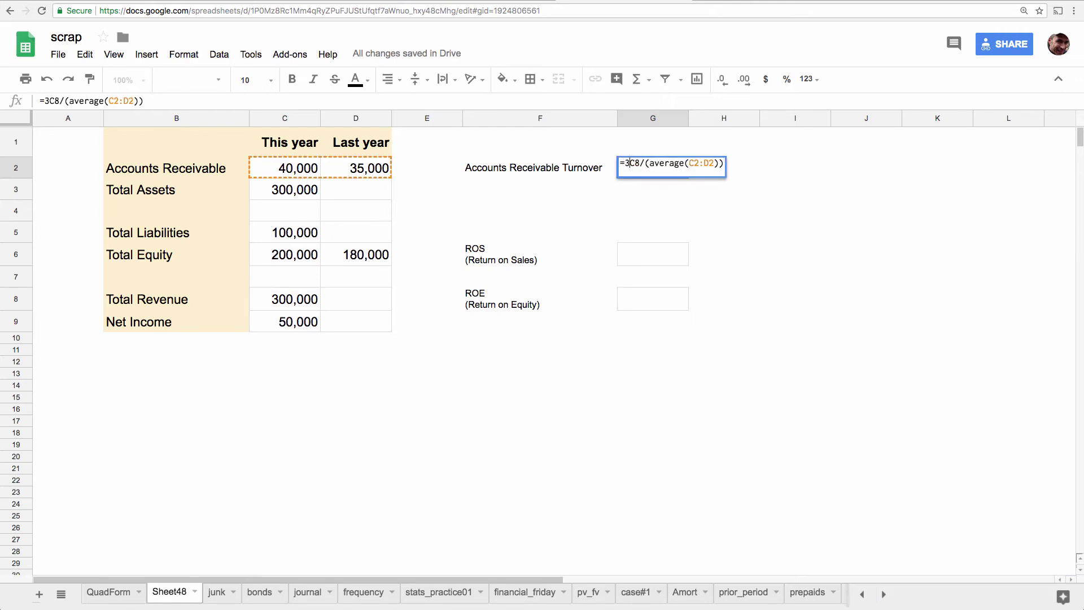
type("65/(")
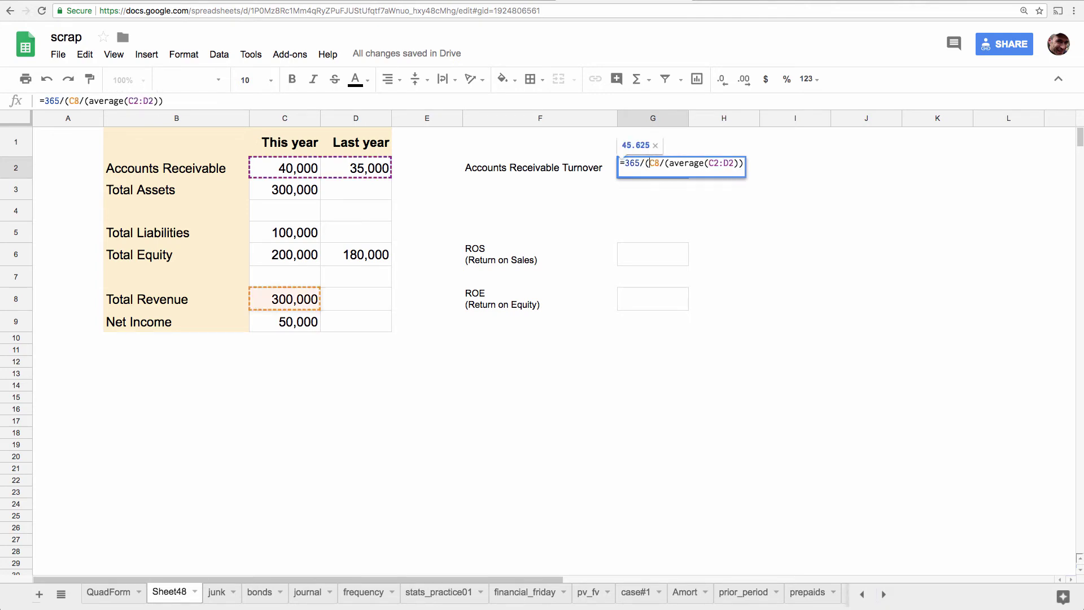
left_click(744, 163)
type(")")
key("Return")
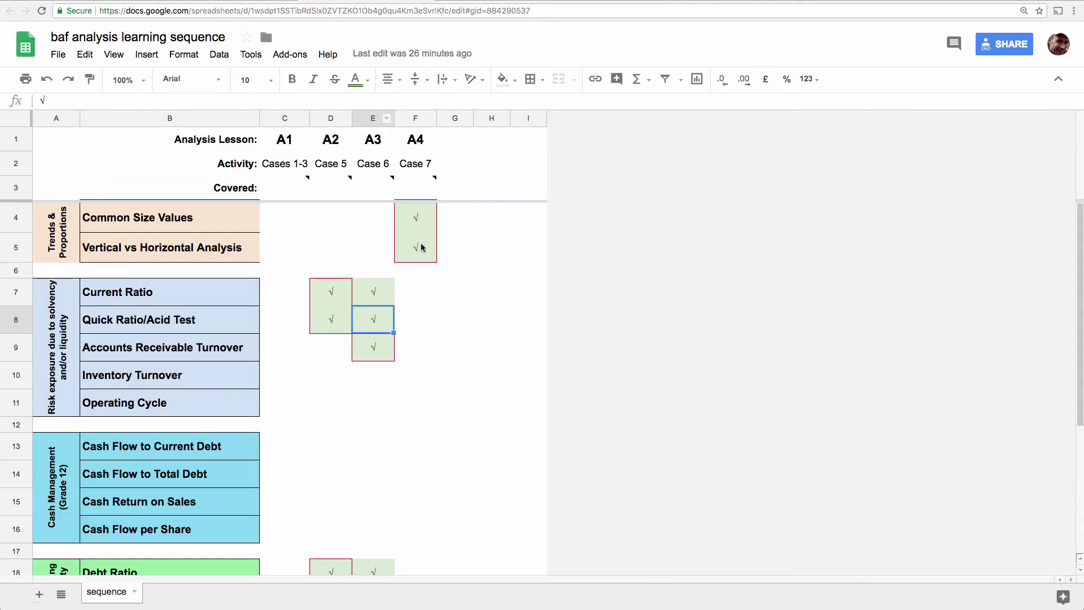
- Review the Current Ratio, Quick Ratio, AR Turnover, Return on Equity and Return on Sales rows in the learning sequence
left_click(55, 320)
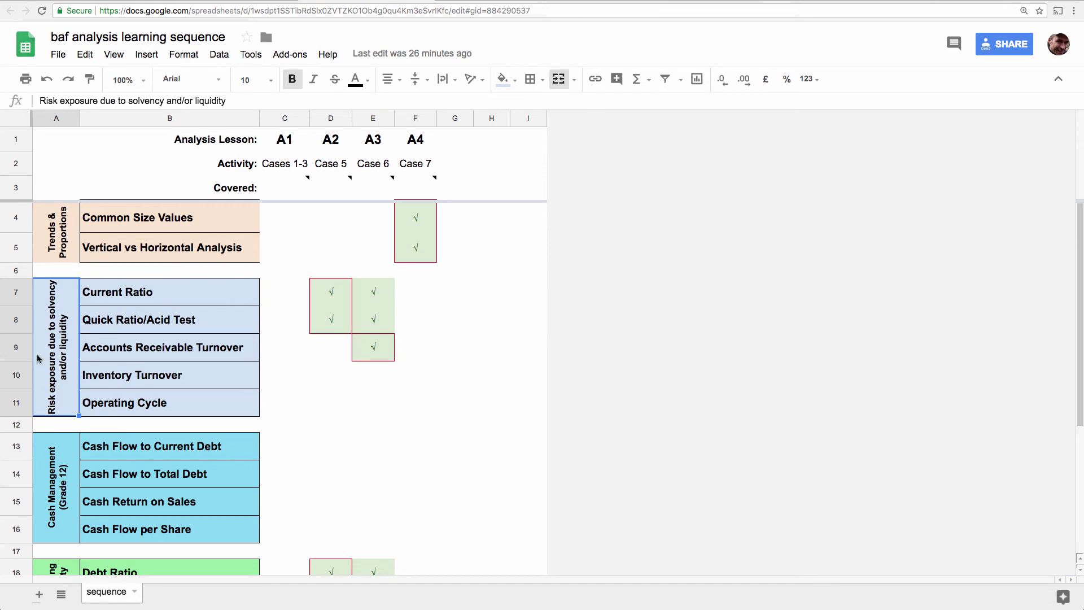
left_click(139, 295)
left_click(156, 320)
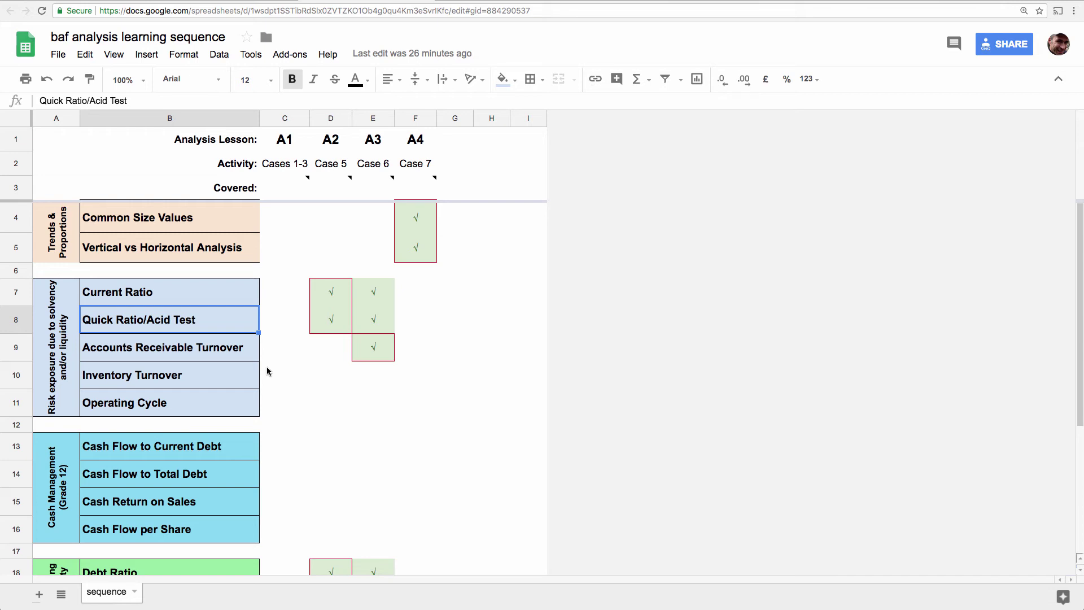
left_click(225, 356)
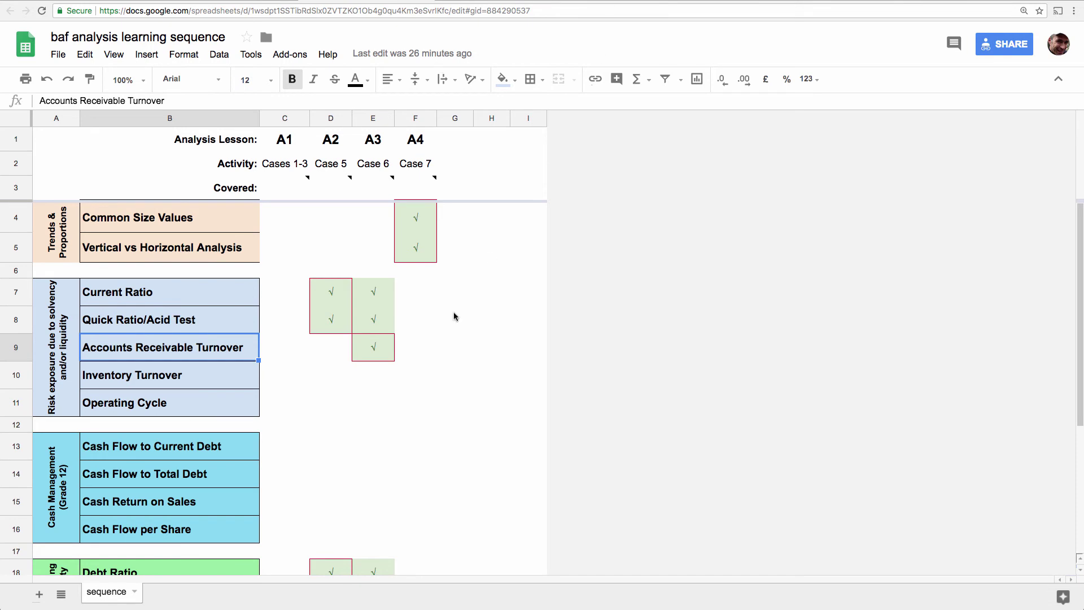
scroll(446, 327, "down", 3)
scroll(446, 326, "down", 2)
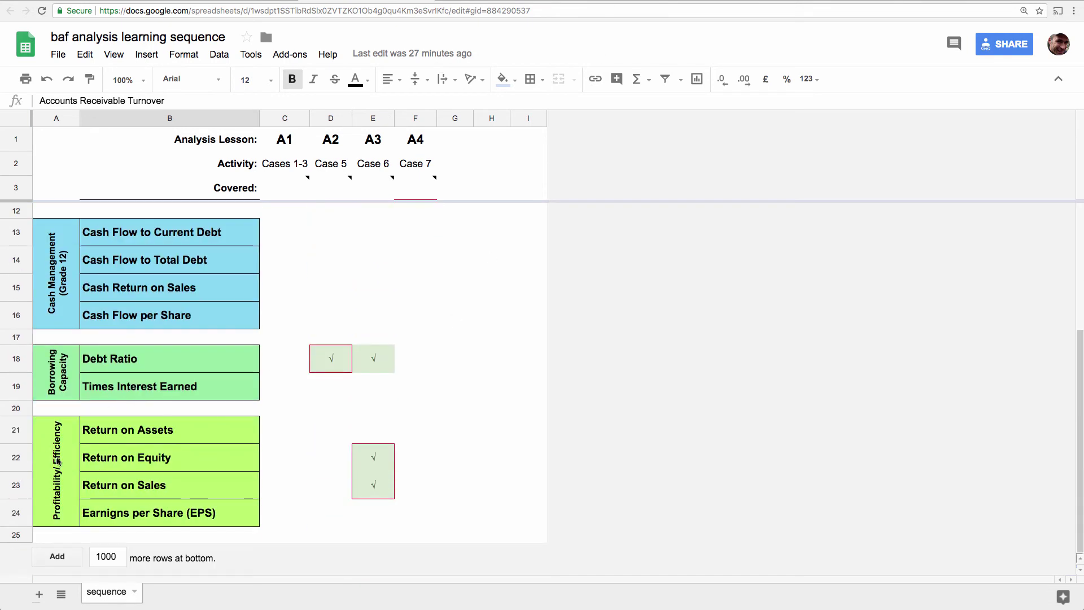
left_click(232, 468)
left_click(229, 495)
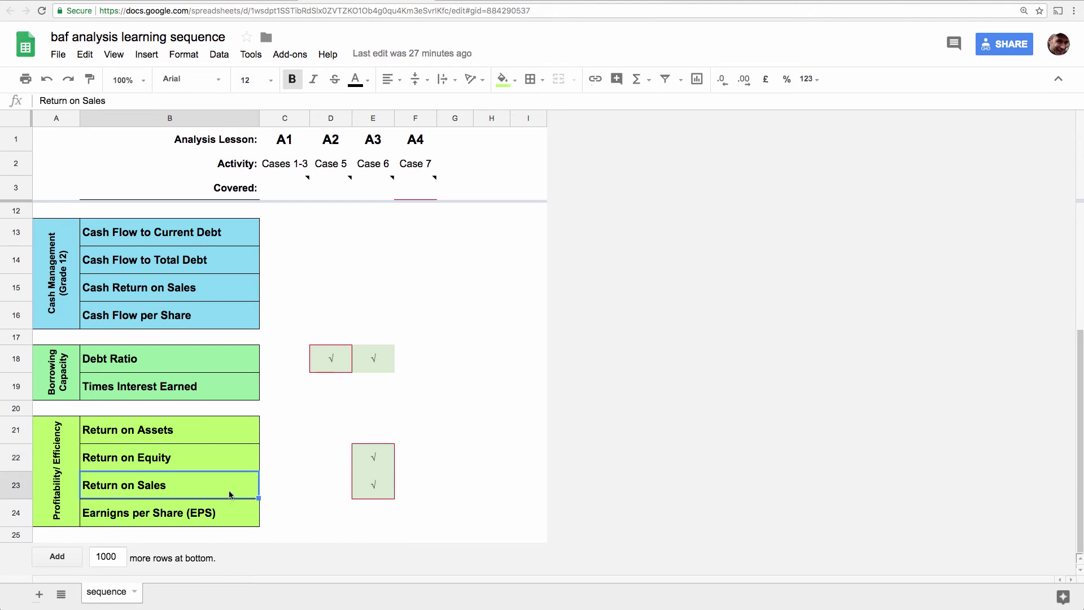
- Enter =C9/C8 in G6 for ROS, dividing Net Income by Total Revenue
key("ctrl+Tab")
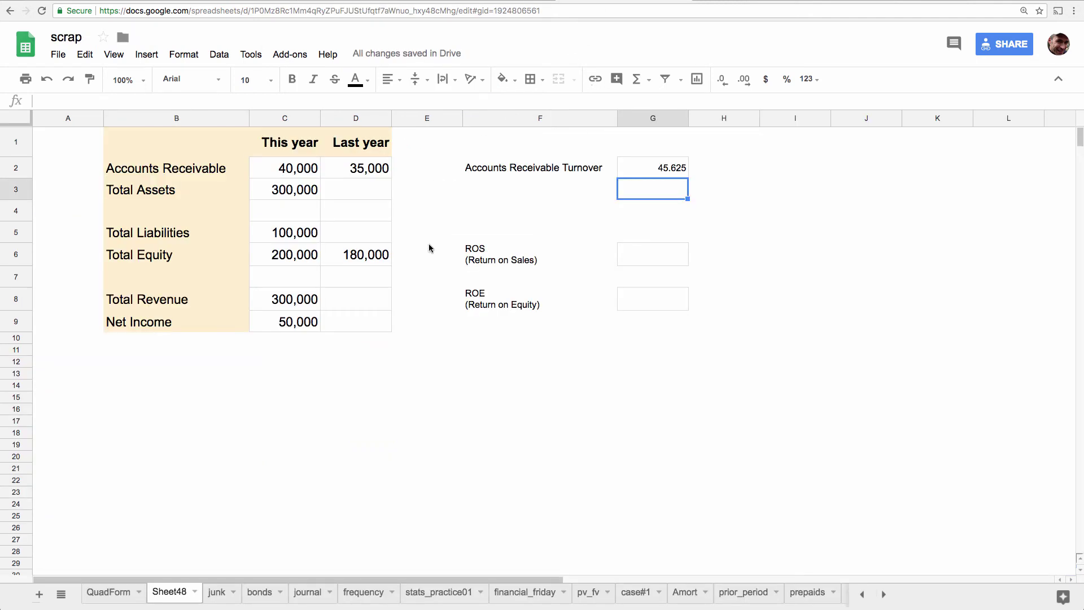
left_click(656, 255)
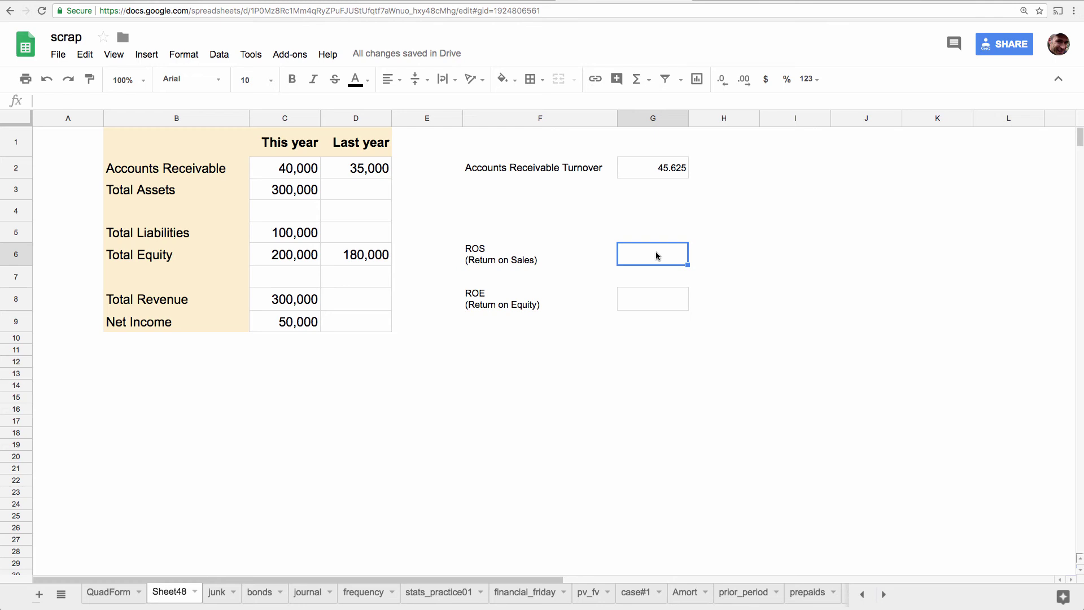
type("=")
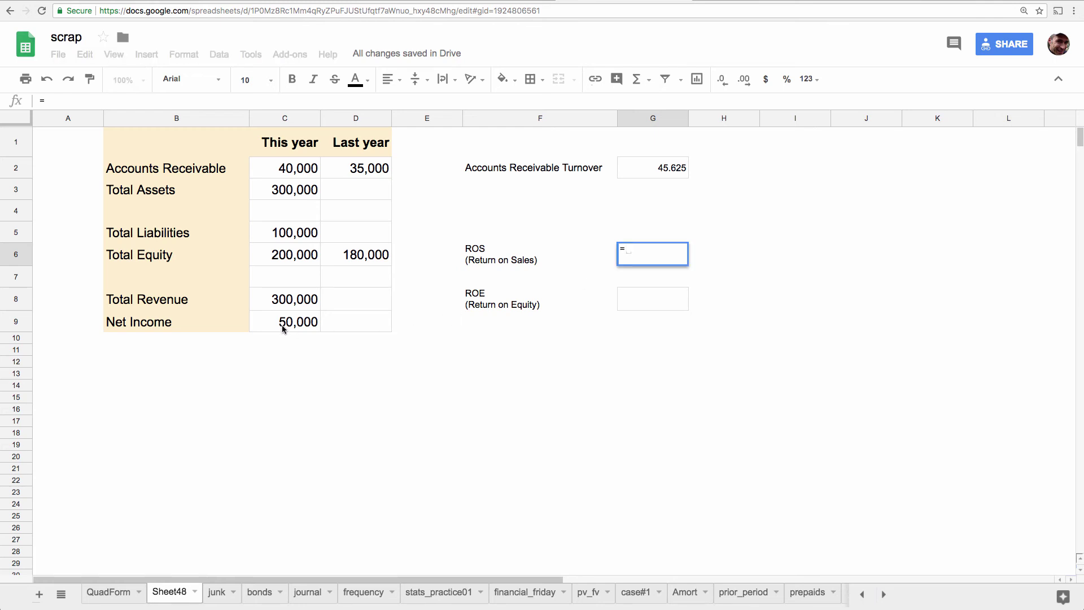
left_click(282, 326)
type("/")
left_click(292, 308)
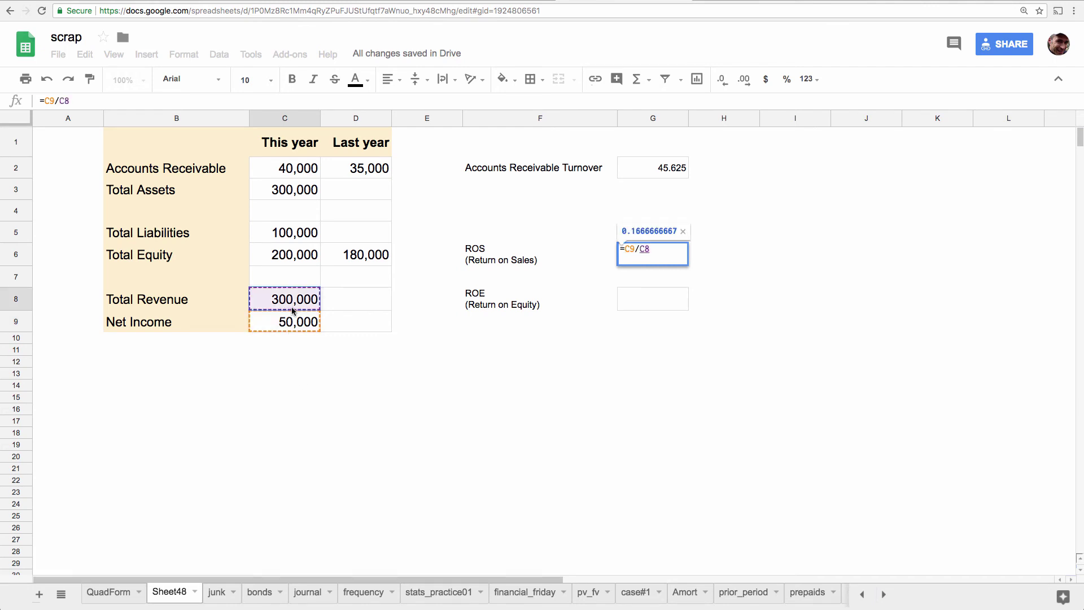
key("Return")
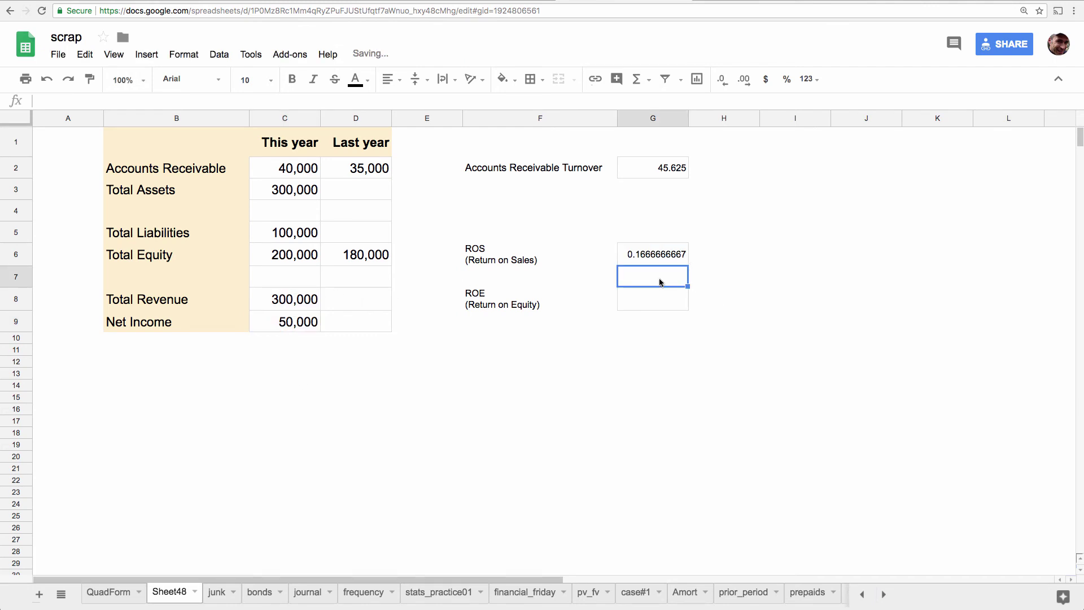
- Format the ROS result in G6 as a percentage, showing 16.67%
left_click(660, 257)
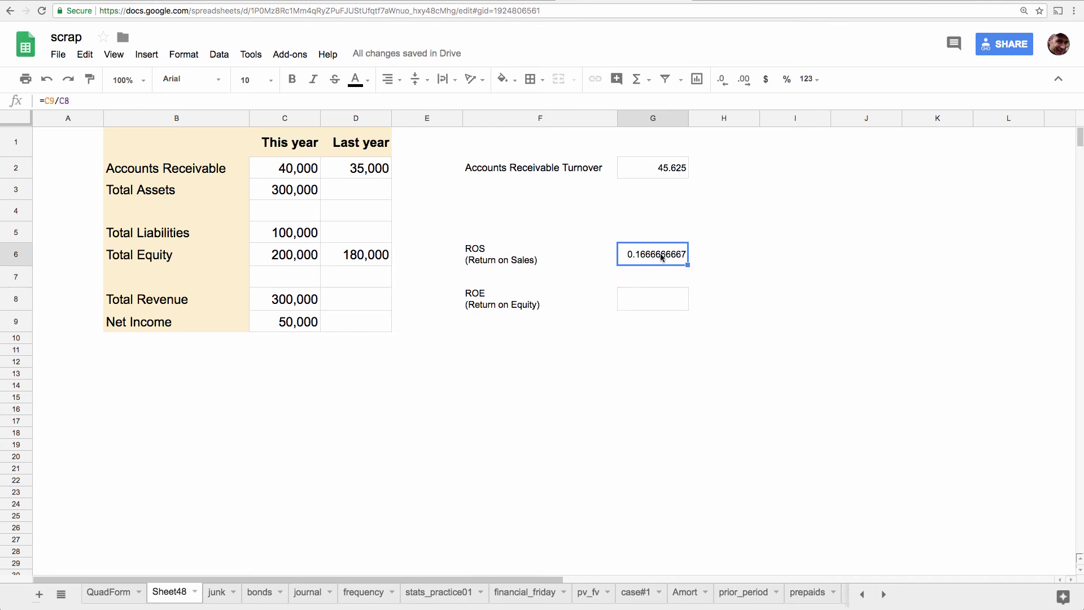
left_click(788, 85)
left_click(624, 327)
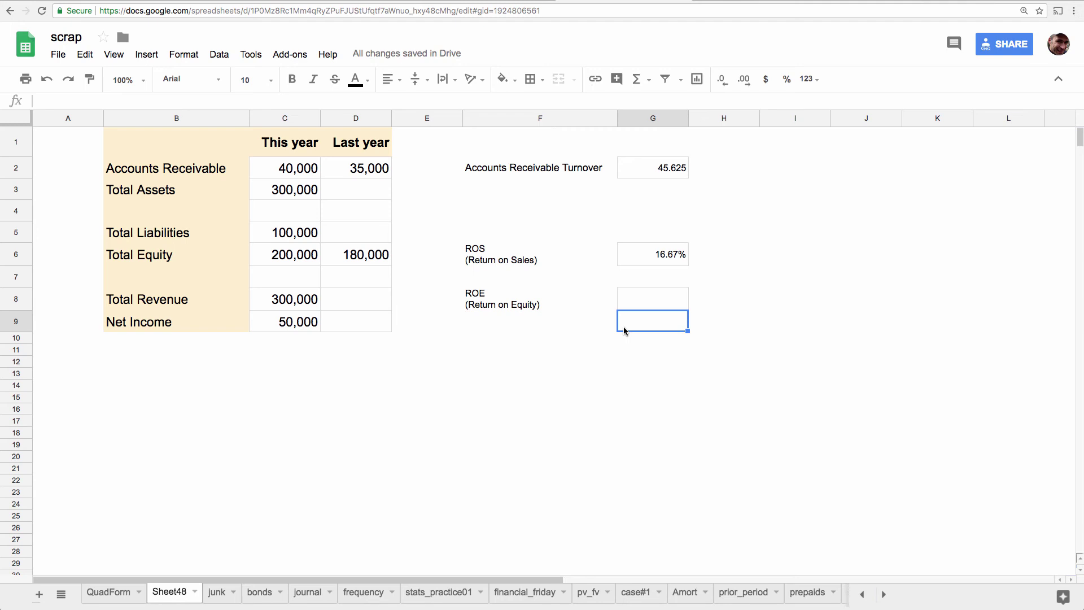
left_click(550, 306)
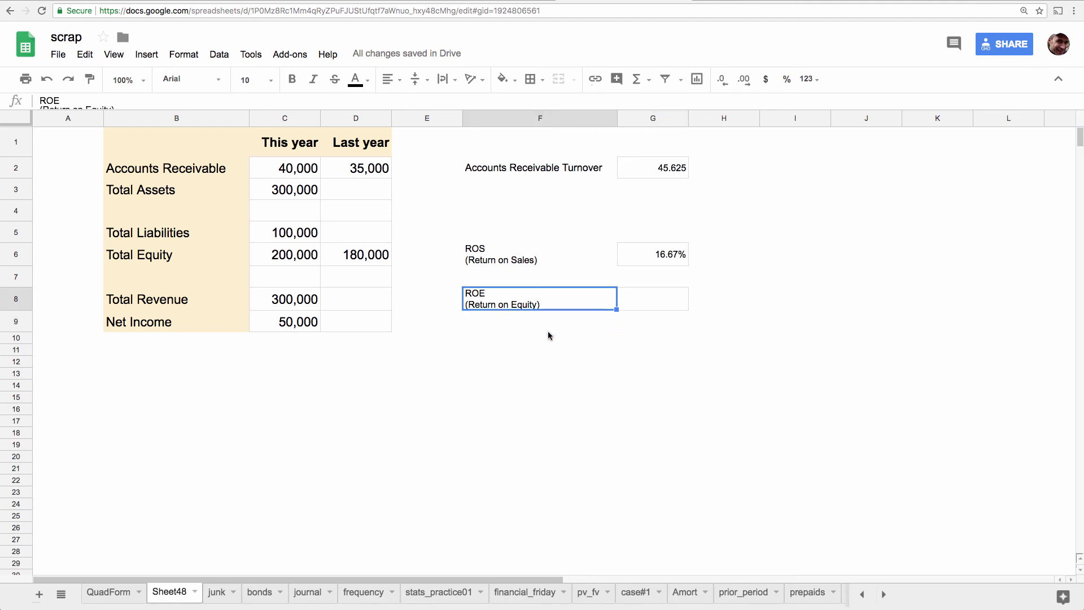
left_click(510, 330)
left_click(510, 354)
left_click(506, 328)
left_click(506, 341)
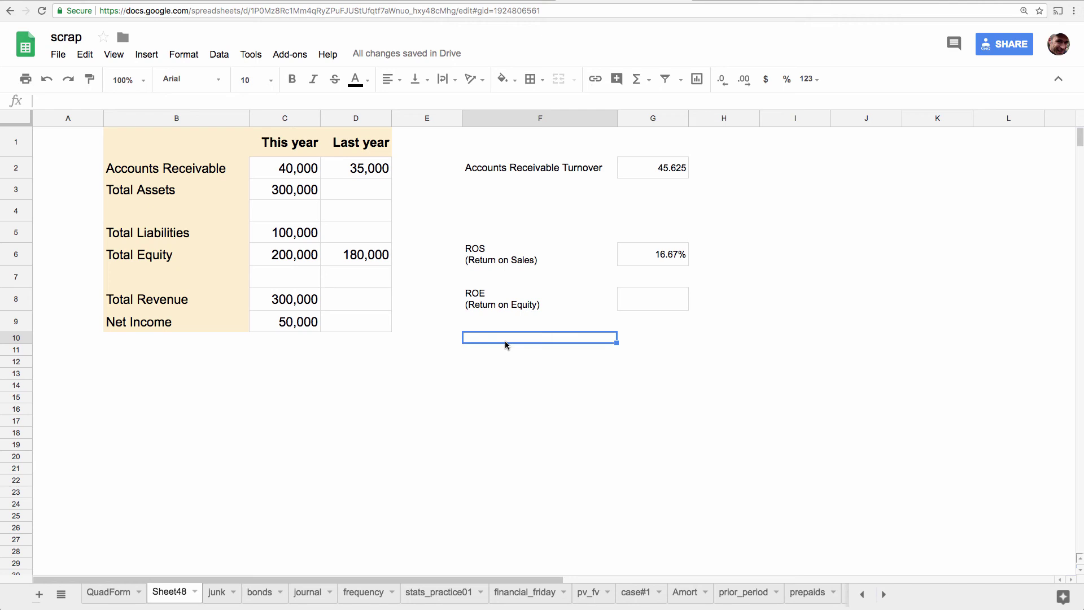
key("Up")
key("Up")
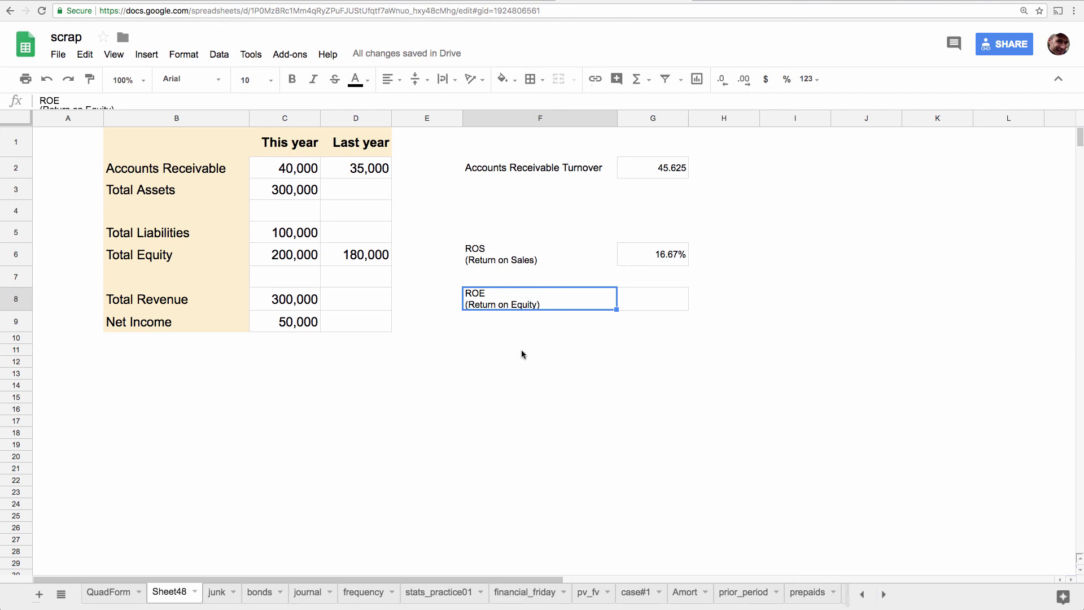
key("Tab")
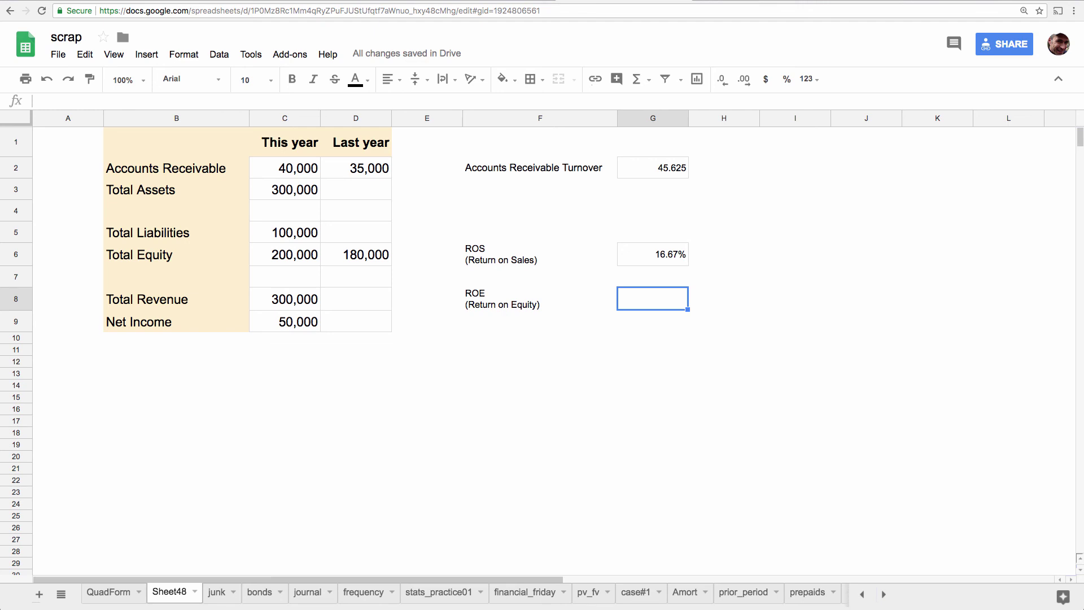
- Type =C9/(average(C6:D6)) in G8 for ROE, checking the Return on Equity definition in baf_ref_ratios
type("=")
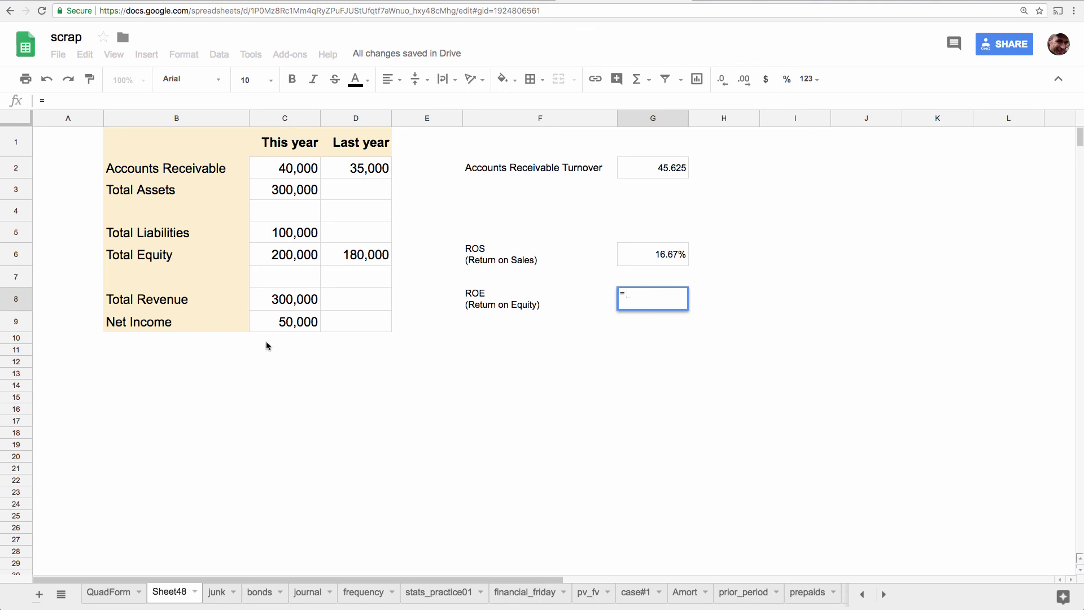
left_click(304, 324)
type("/(average(")
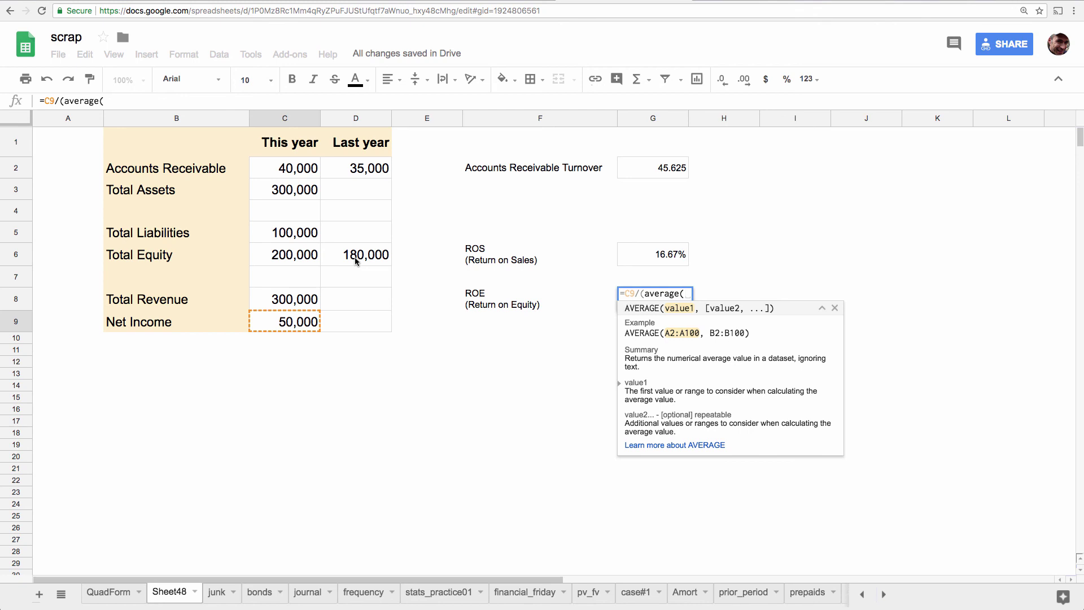
left_click_drag(298, 260, 337, 261)
type("))")
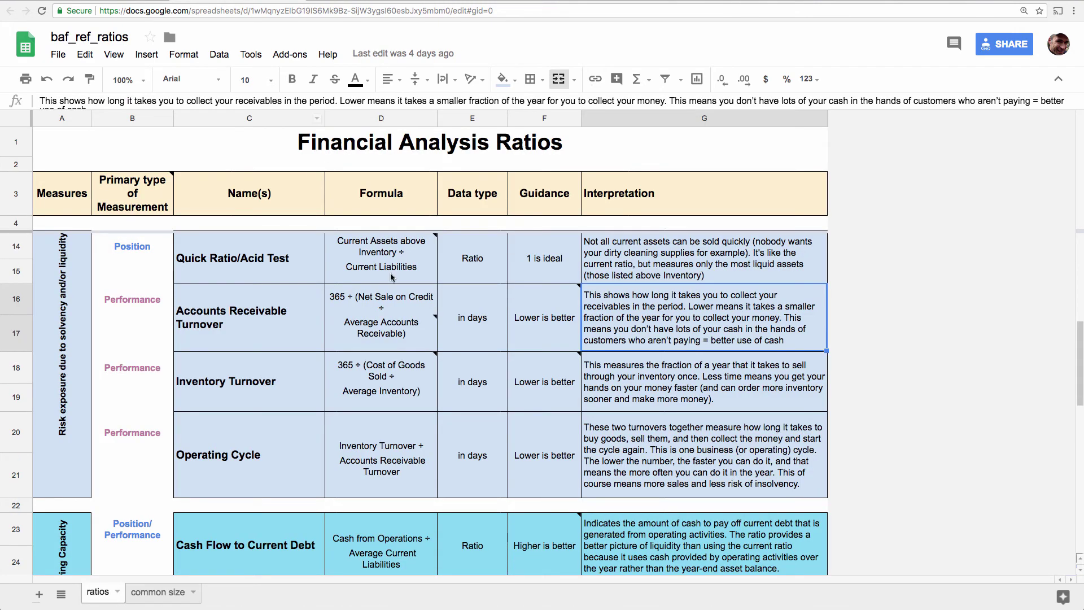
scroll(391, 277, "down", 10)
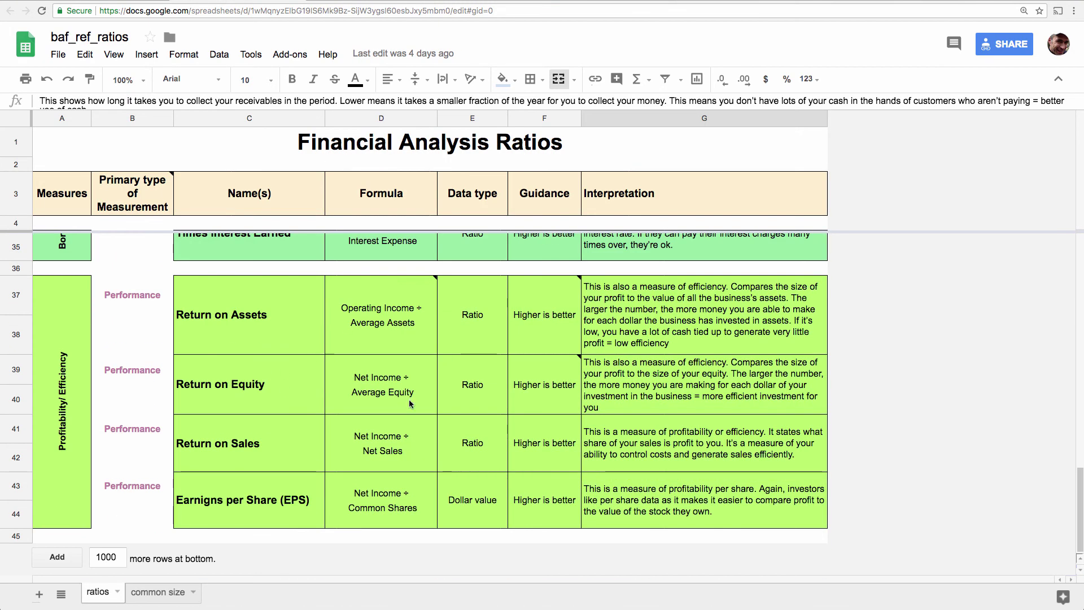
left_click(398, 380)
left_click(399, 402)
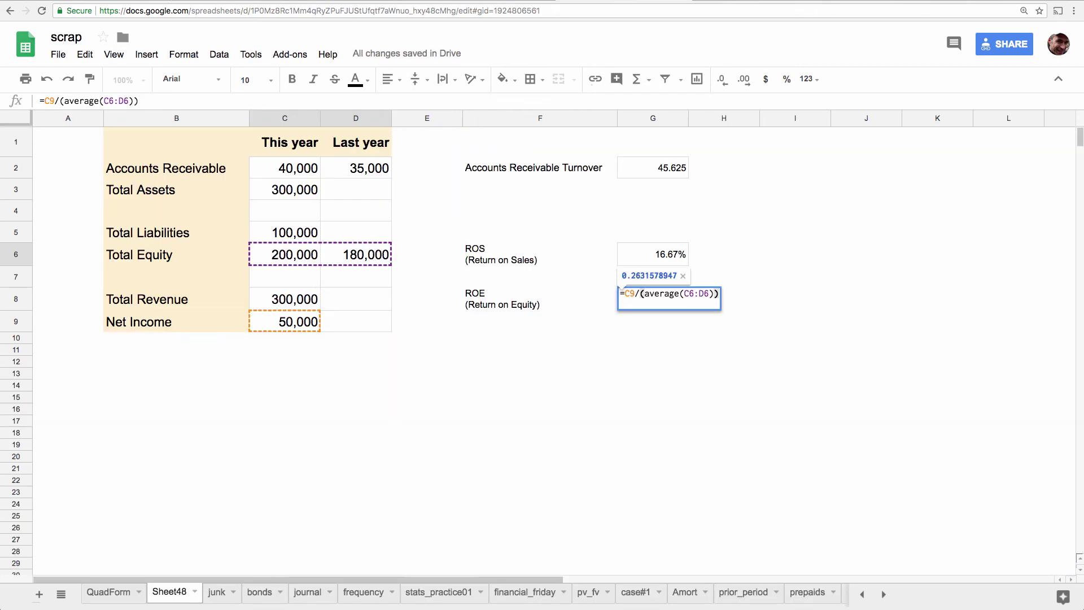
- Commit the ROE formula in G8 and format it as a percentage, 26.32%
key("Return")
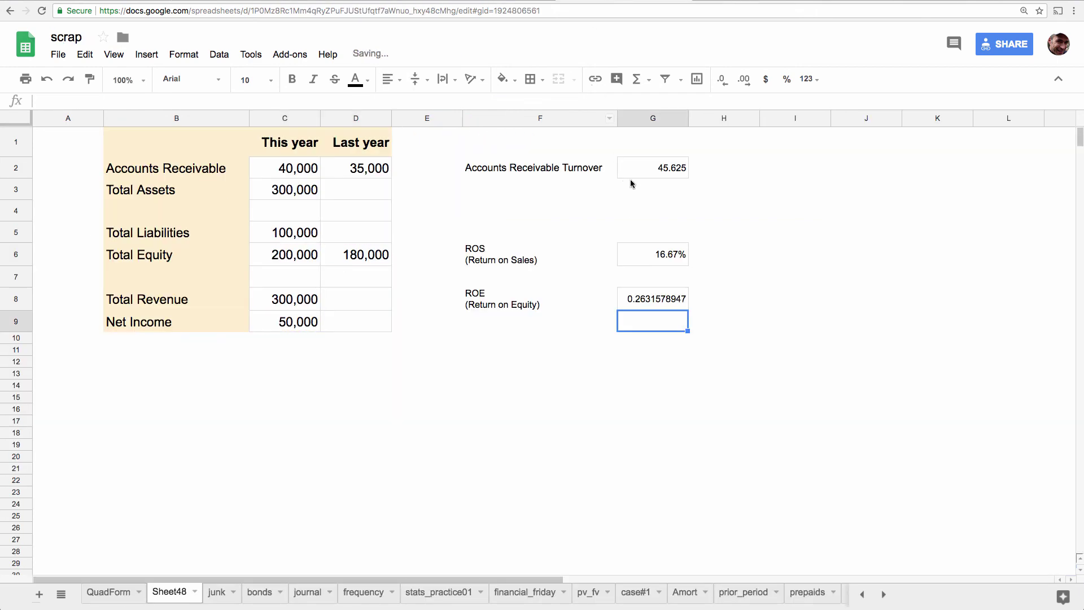
left_click(652, 305)
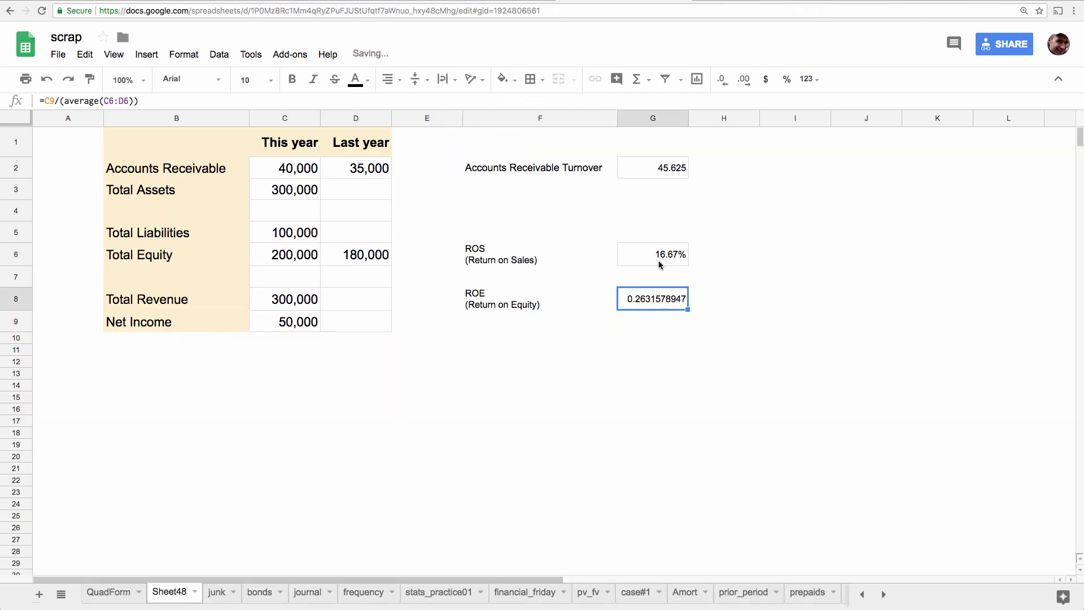
left_click(786, 79)
left_click(581, 370)
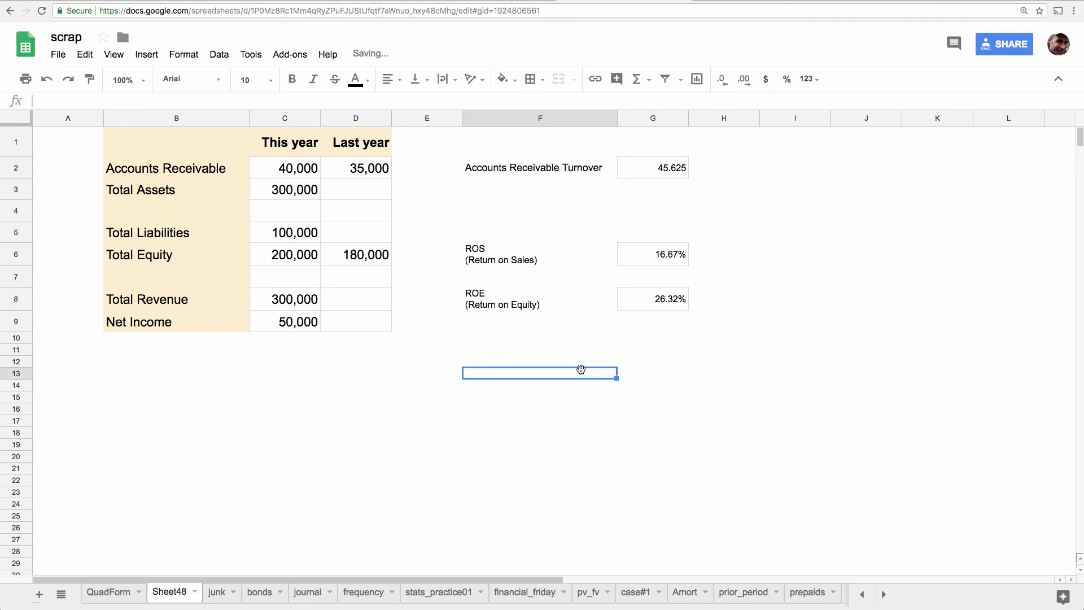
- Select the ROS and ROE labels and results together to review them
left_click(559, 327)
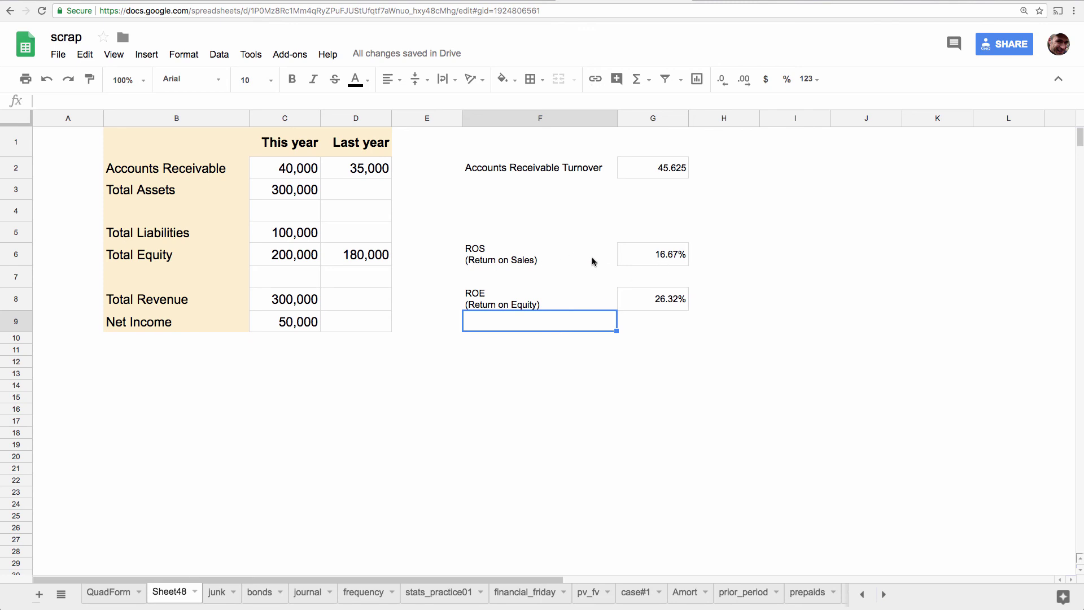
left_click_drag(587, 262, 624, 295)
left_click(610, 336)
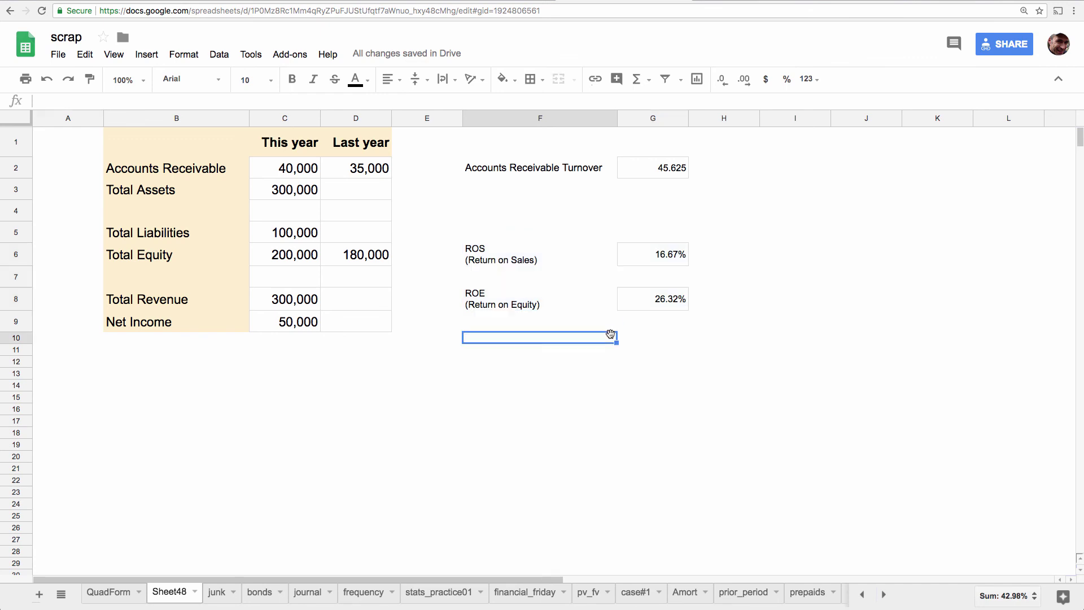